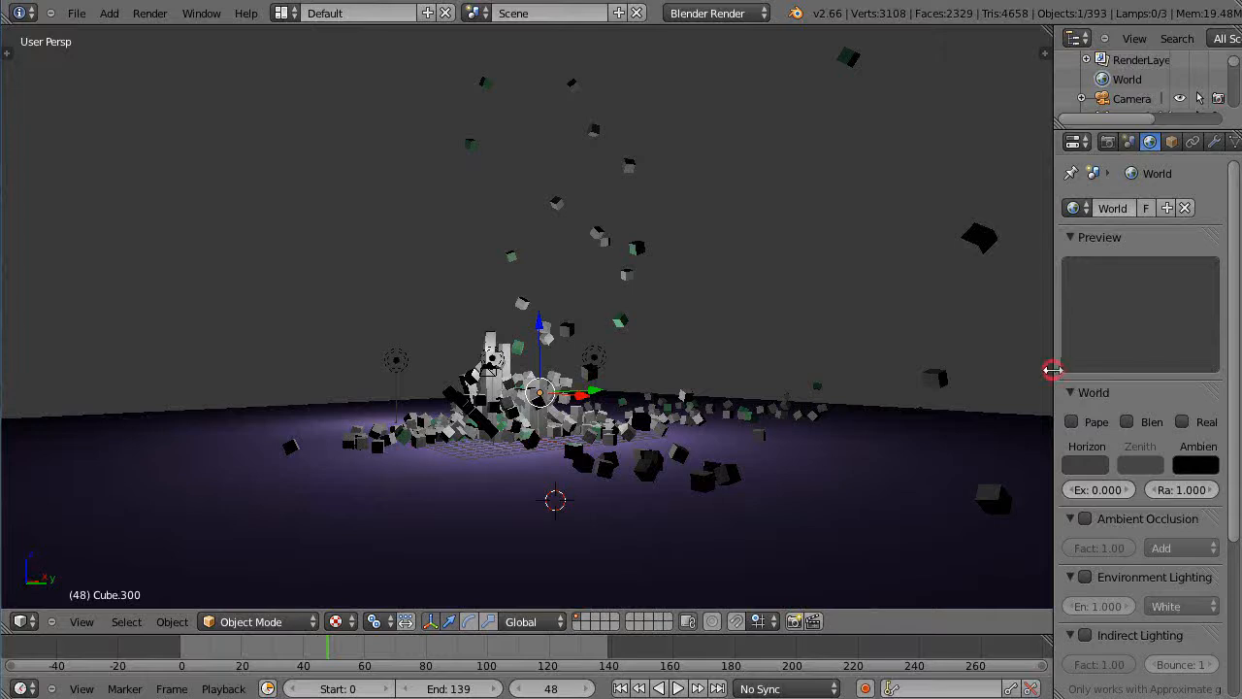
Step: Widen the properties editor beside the 3D viewport so its settings are fully readable
drag(1054, 369, 911, 368)
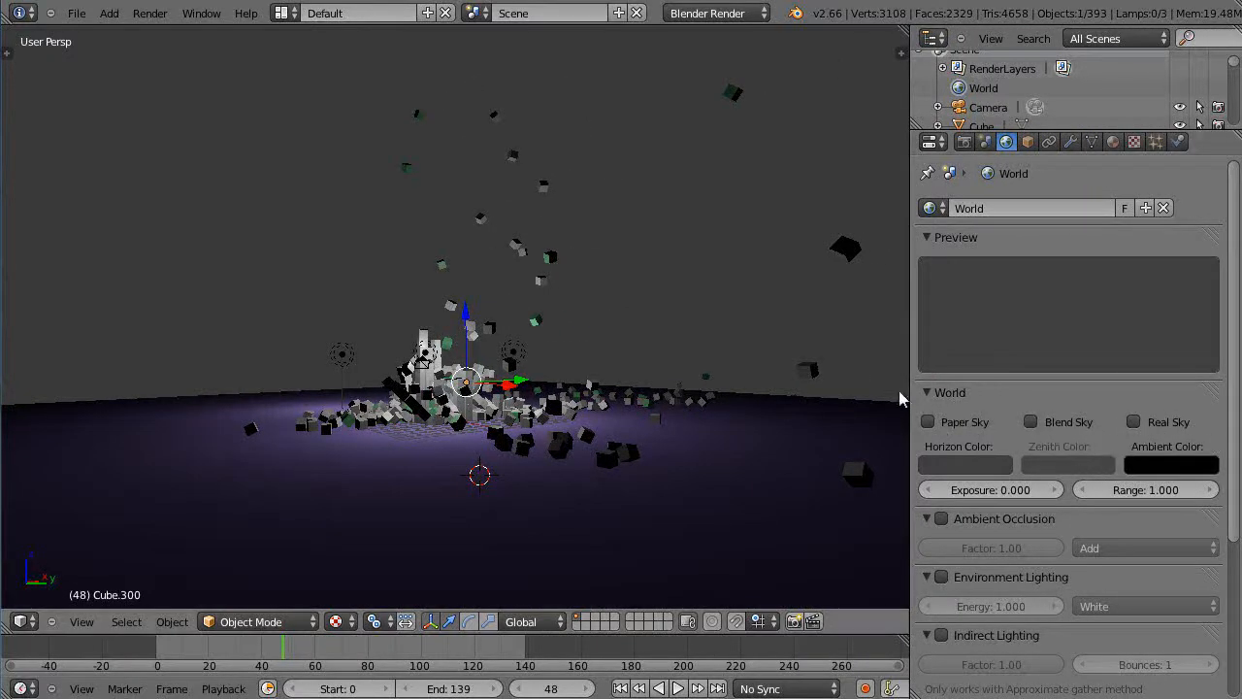
drag(911, 369, 959, 374)
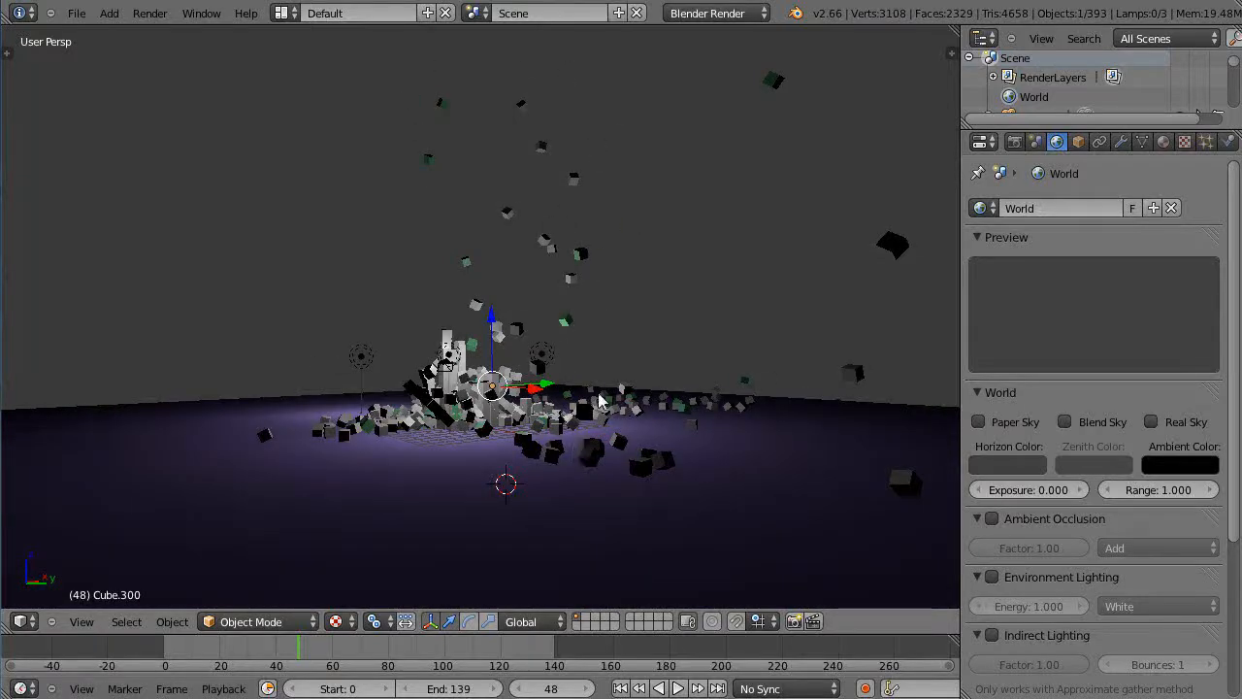
Step: Lock the camera to the view and reframe it from a lower, more distant angle facing the exploding cubes
key(n)
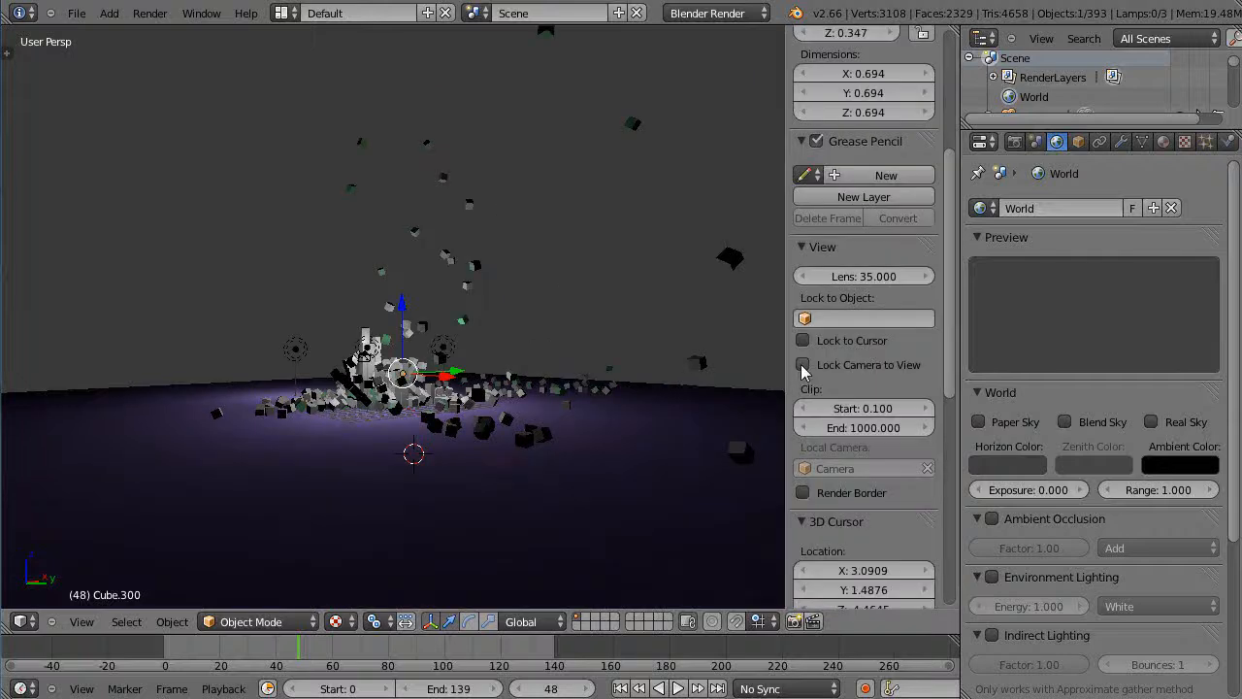
click(802, 365)
key(KP_0)
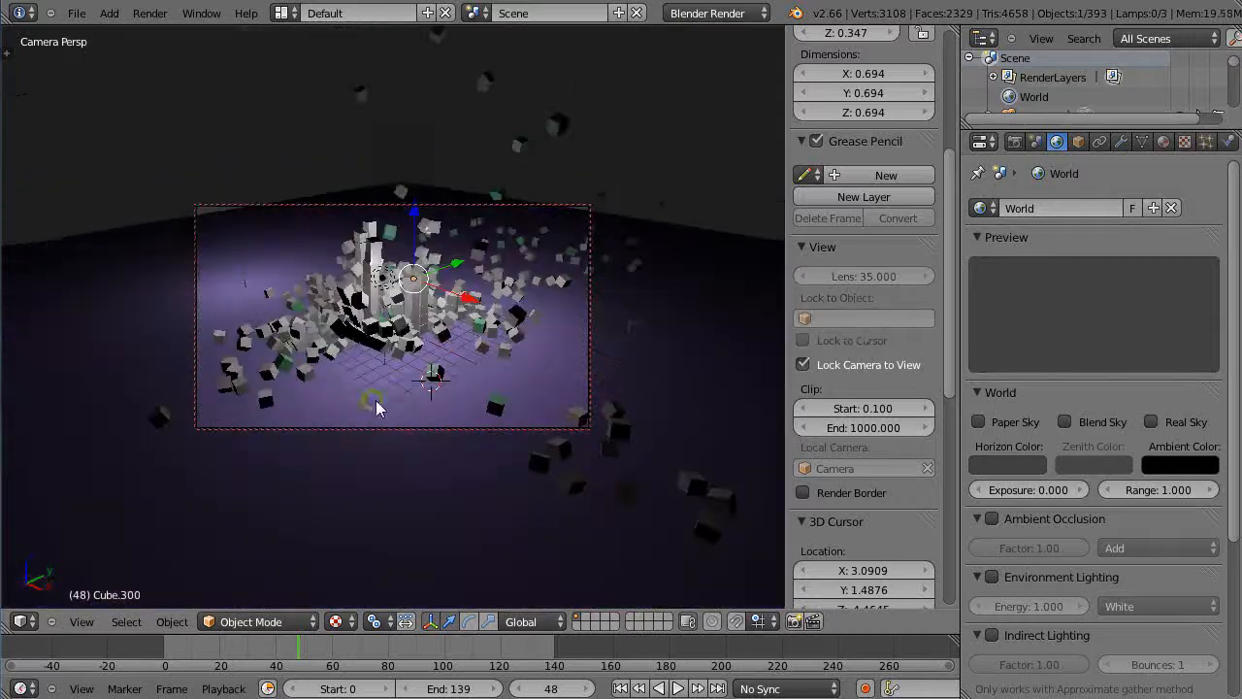
middle_drag(376, 406, 473, 359)
middle_drag(521, 245, 503, 335)
scroll(516, 323, down, 3)
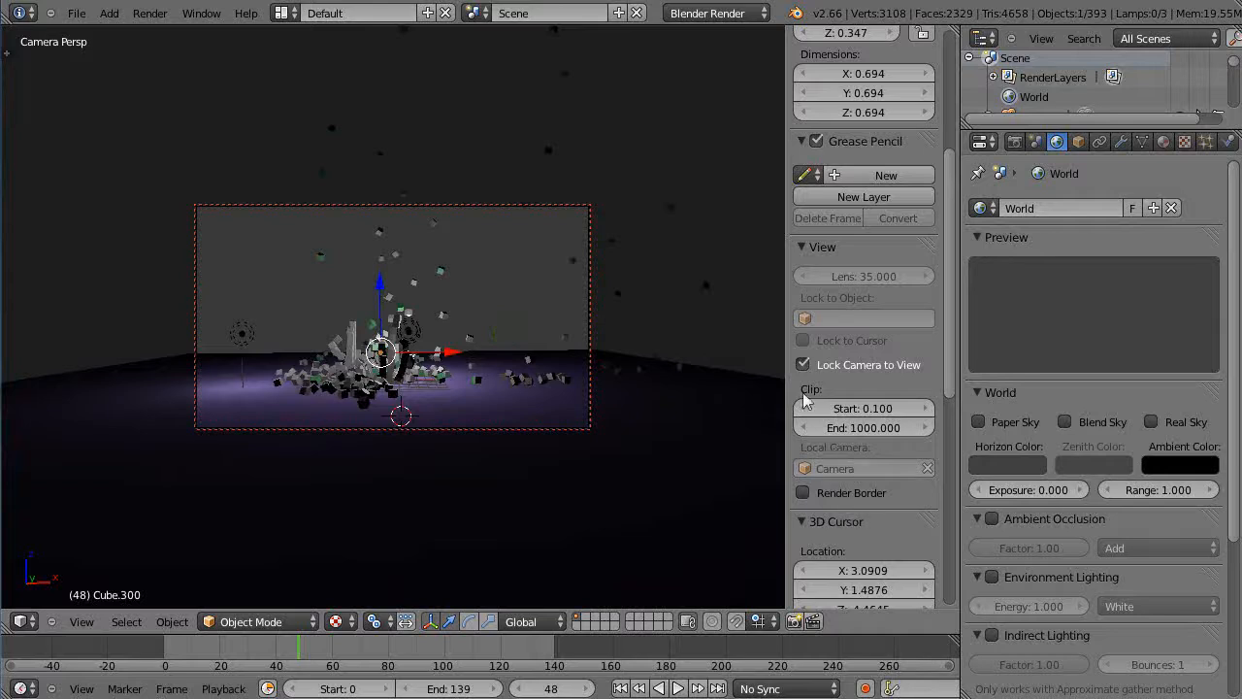
Step: Unlock the camera from the view and render frame 48 as a test image, returning to the 3D scene
click(802, 365)
key(F12)
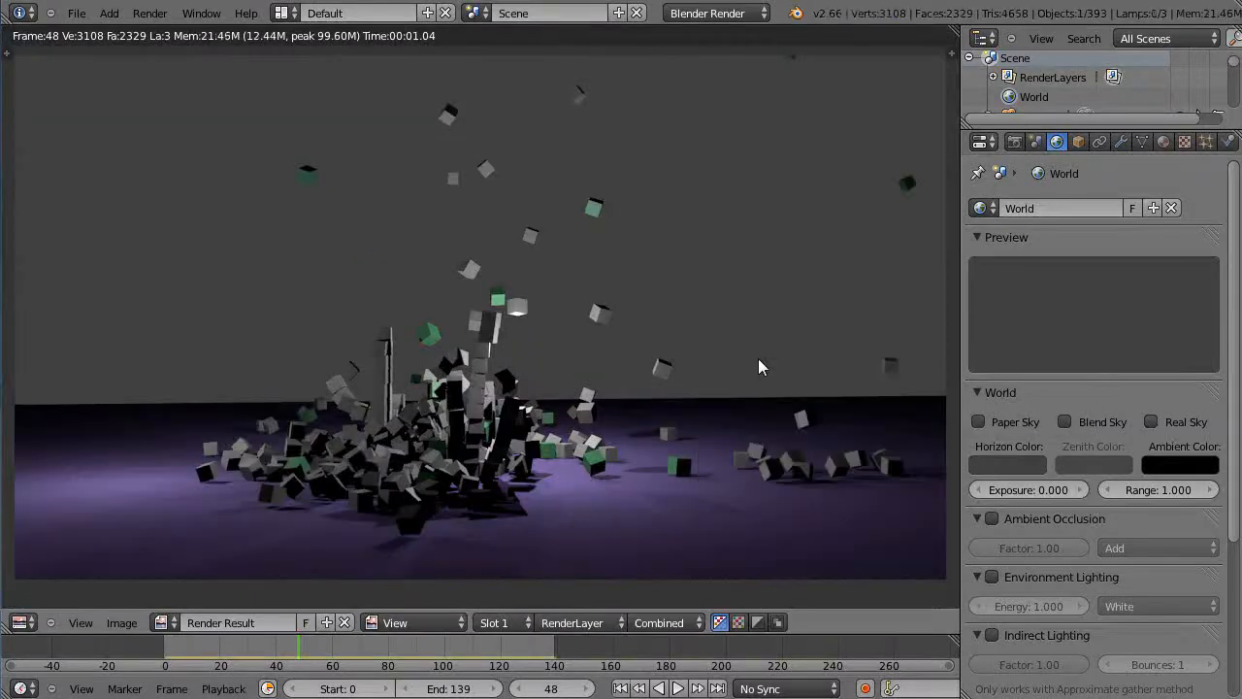
key(Escape)
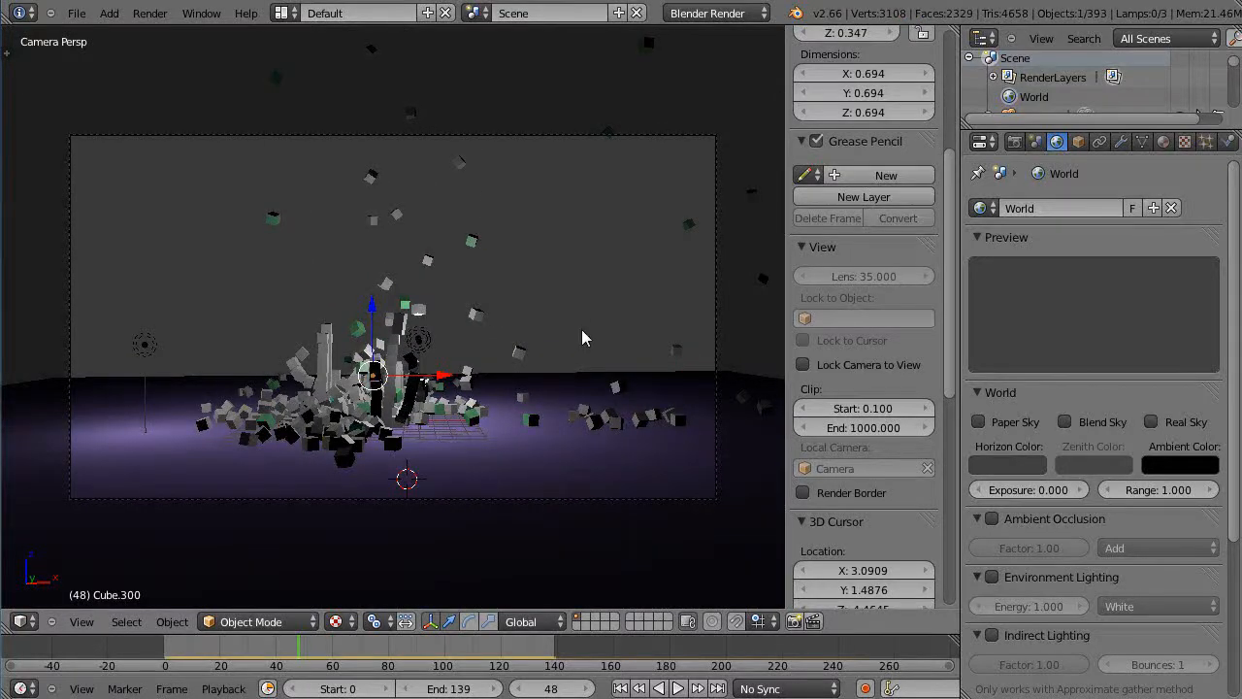
Step: Place the 3D cursor behind the pile of cubes, above the floor's far side, and add a mesh plane there
key(KP_1)
middle_drag(548, 398, 529, 328)
click(582, 298)
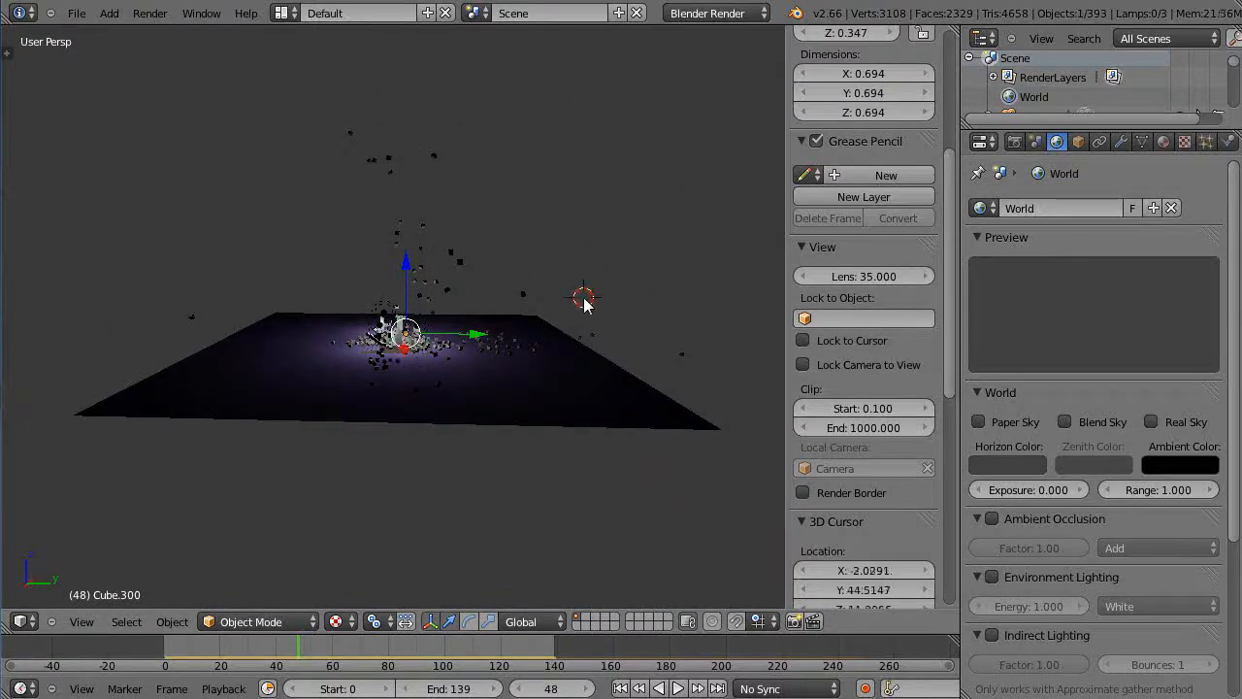
key(shift+a)
mouse_move(525, 87)
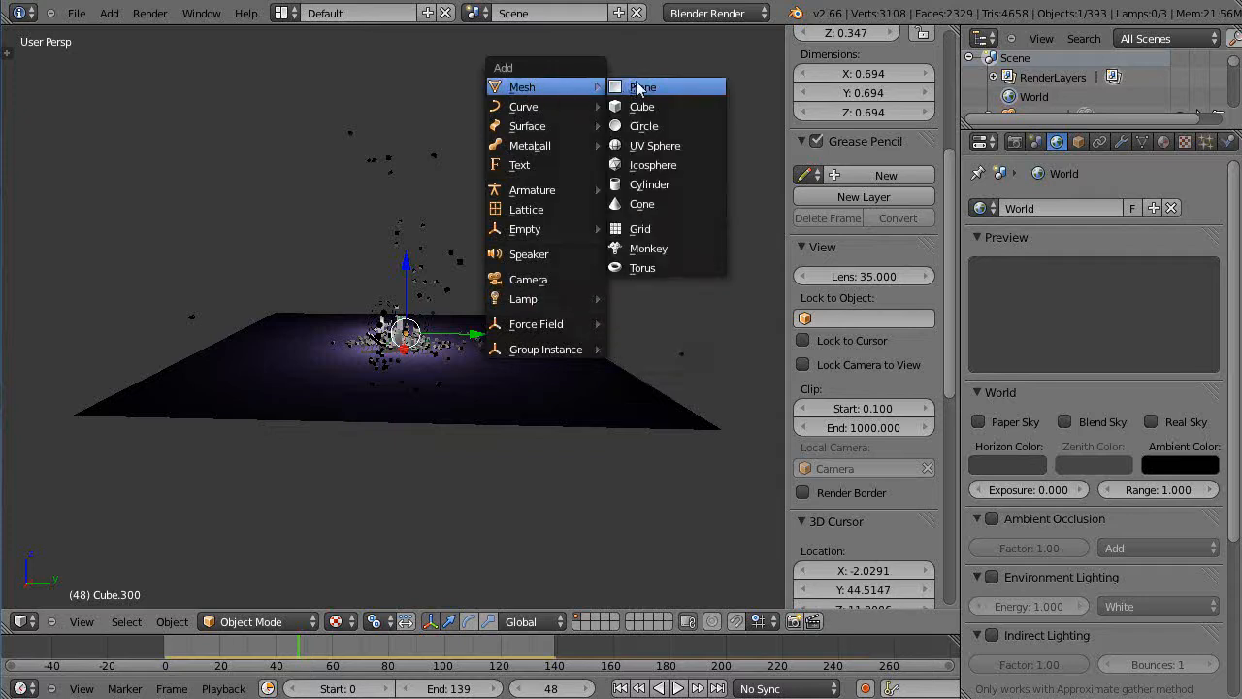
click(639, 89)
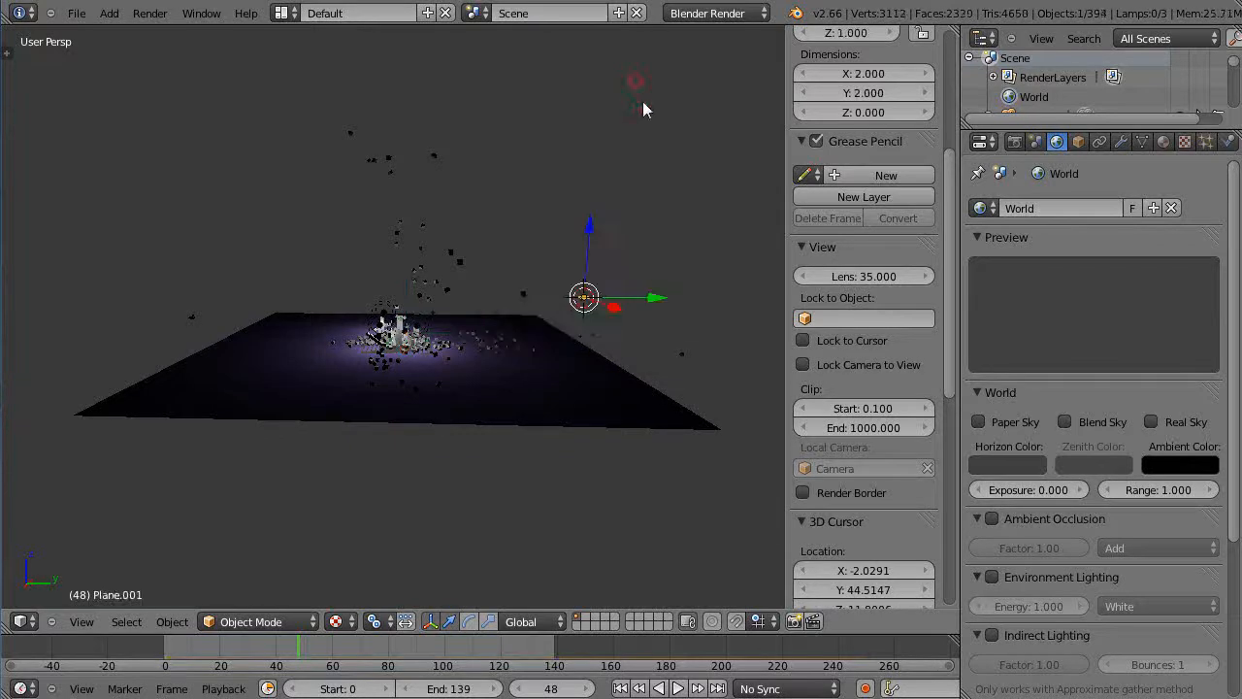
Step: Scale the new plane by 20 and then by another factor of 10
text(s20)
click(588, 336)
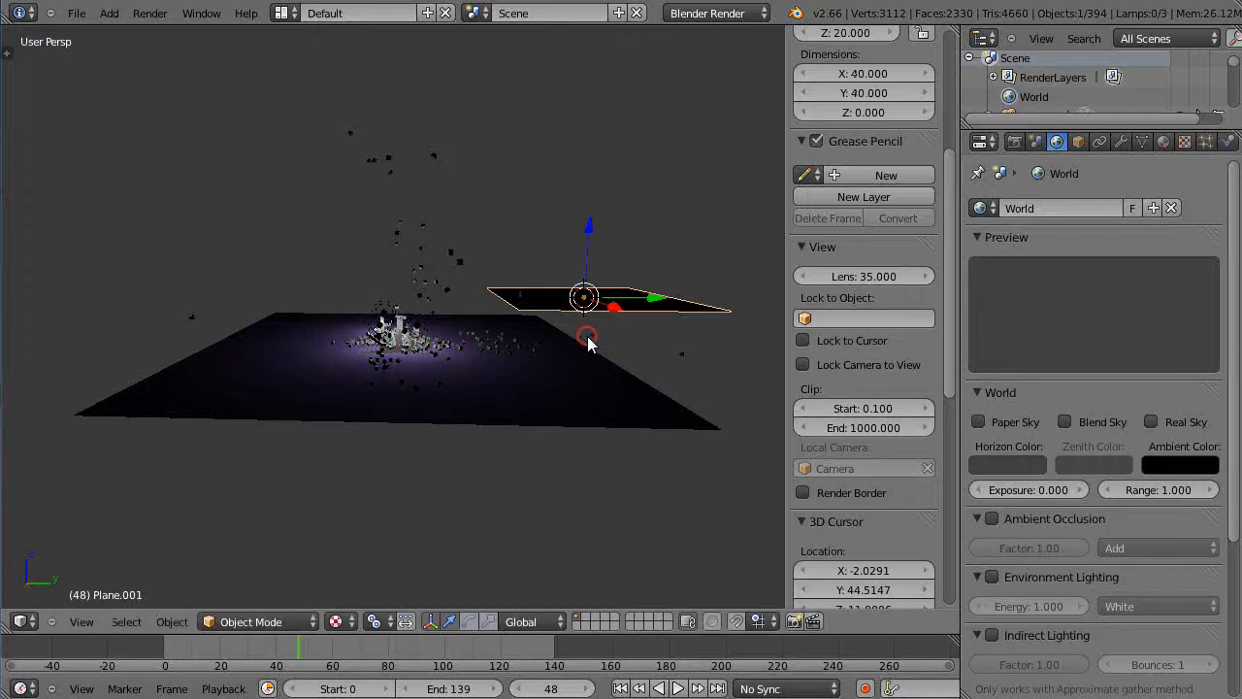
text(s10)
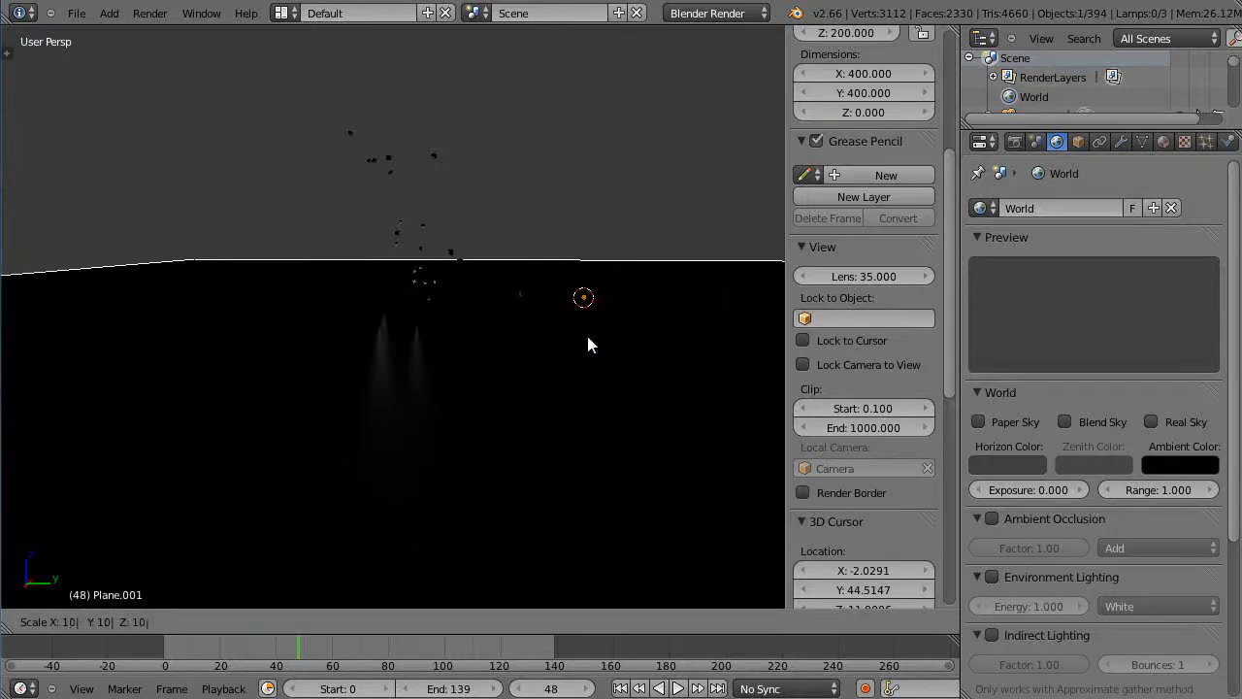
click(587, 338)
scroll(600, 255, down, 3)
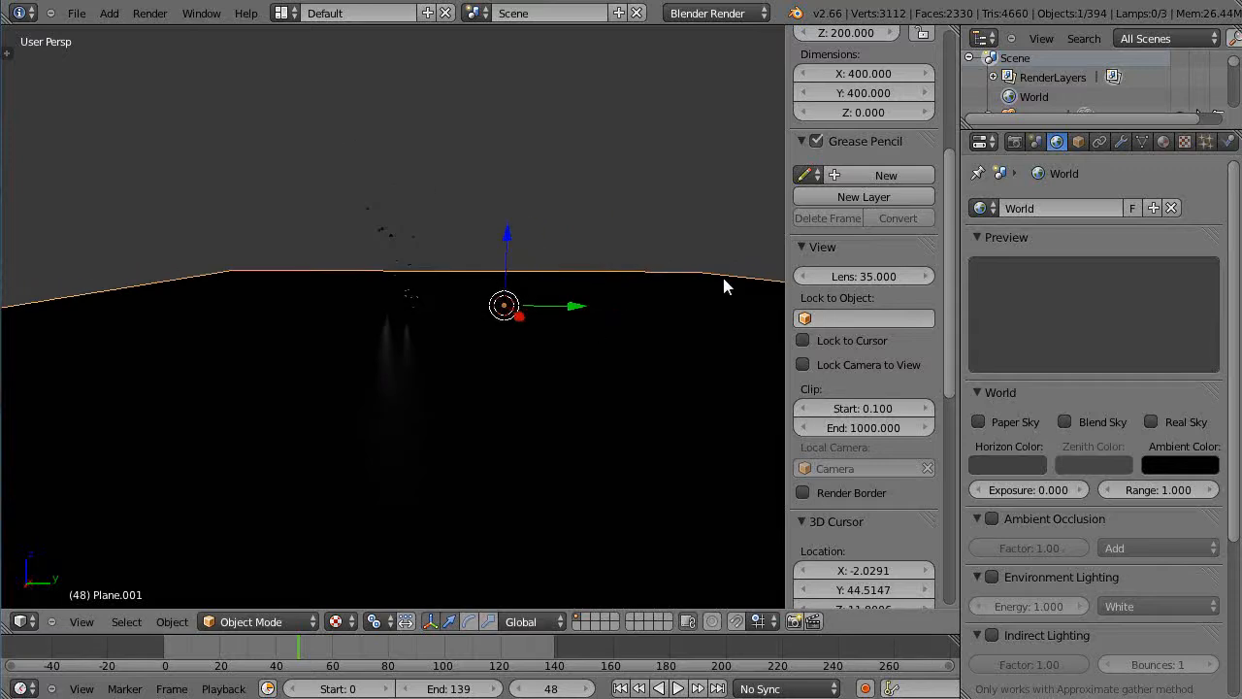
Step: Rotate the large plane upright about the X axis and move it along Y to the floor's far edge
key(r)
key(x)
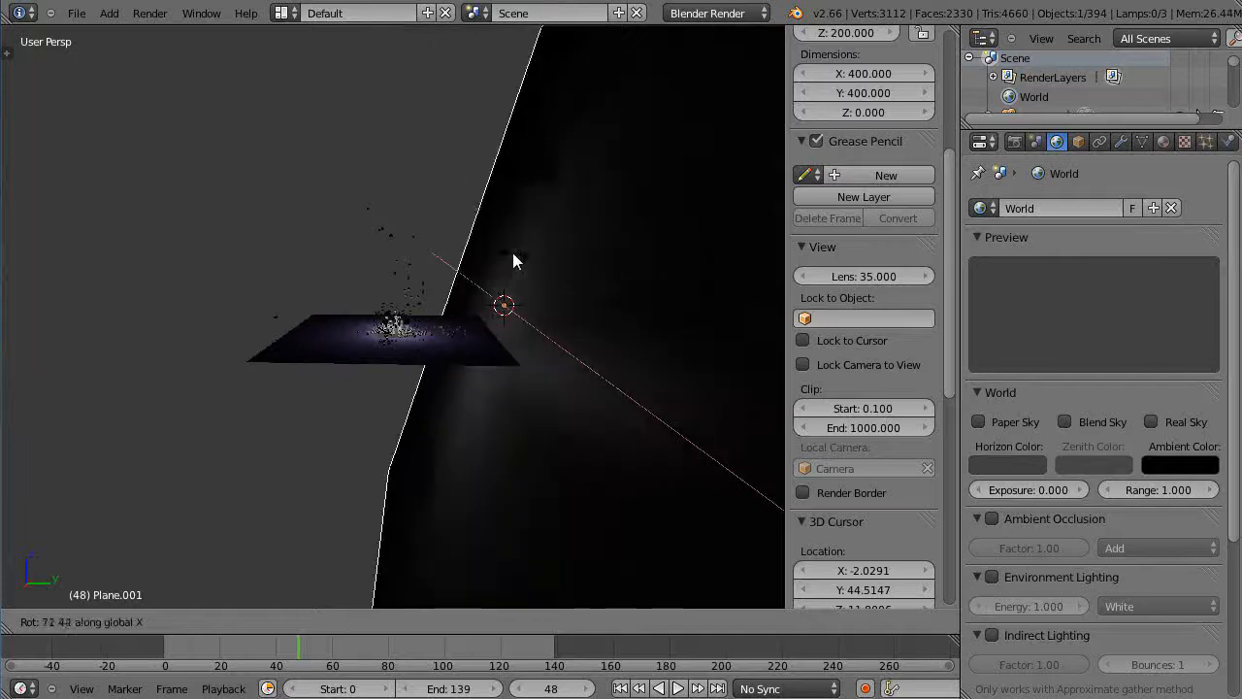
click(496, 257)
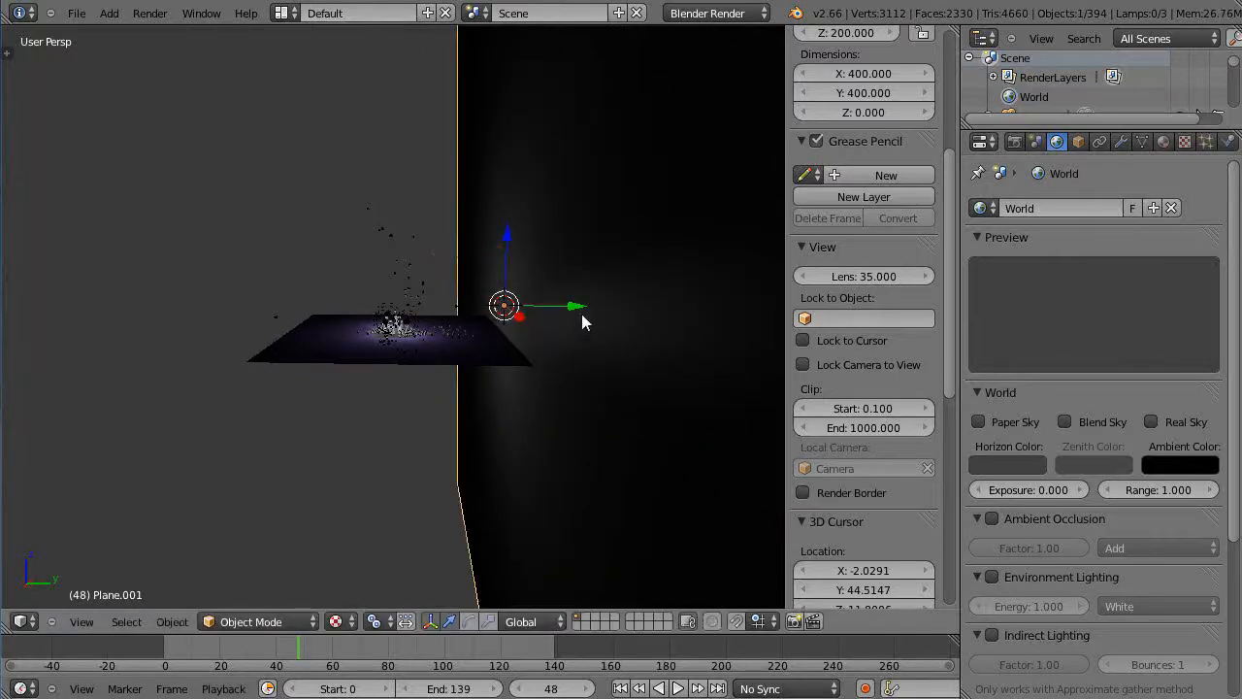
key(g)
key(y)
click(701, 291)
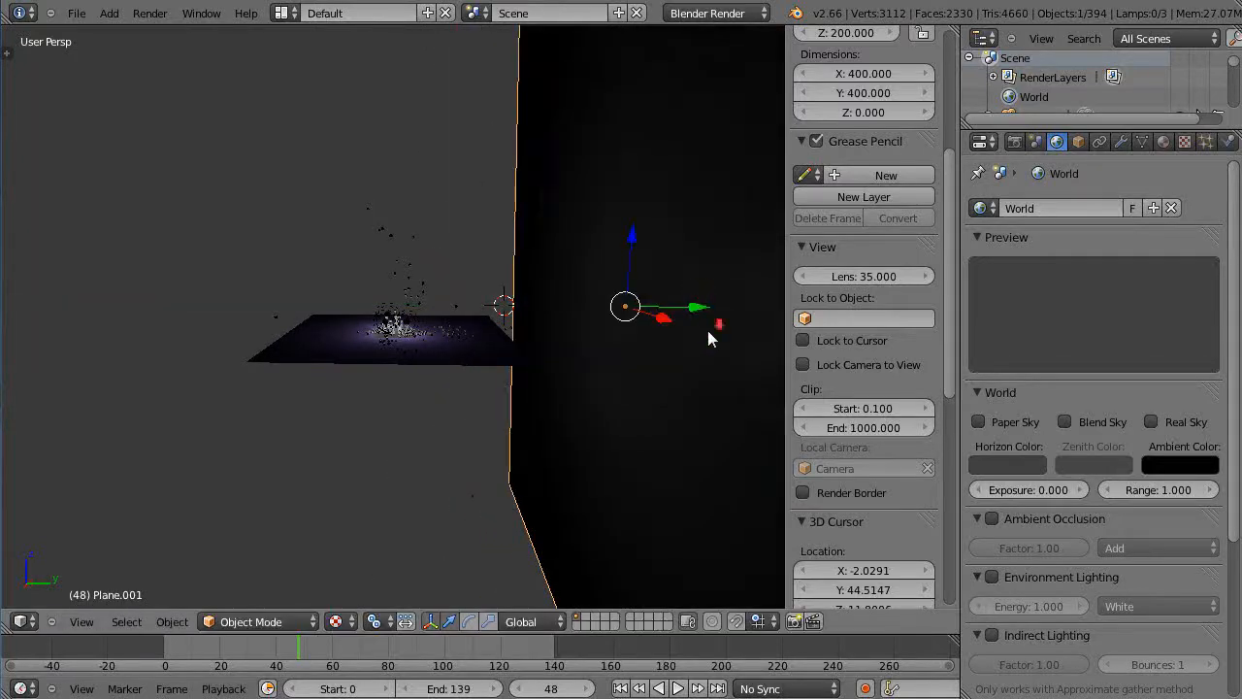
Step: Give the backdrop plane a new material with its specular intensity set to 0
scroll(708, 330, down, 3)
middle_drag(699, 333, 646, 361)
click(1164, 142)
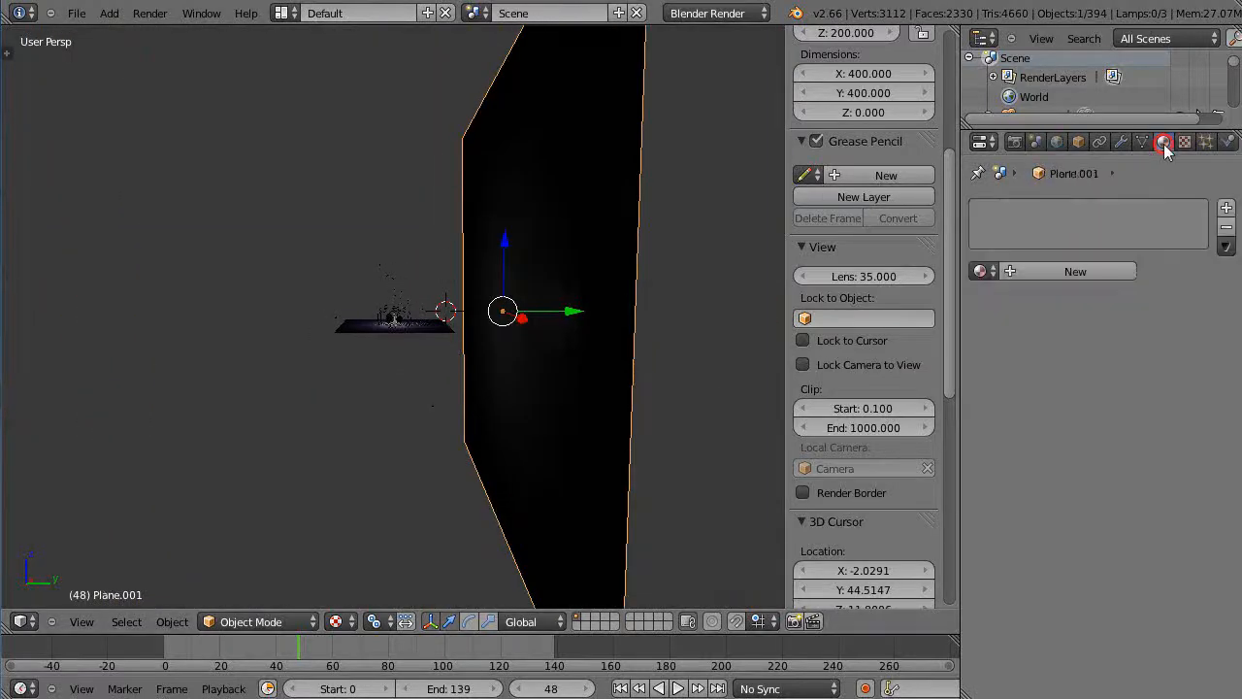
click(1087, 274)
scroll(1045, 507, down, 3)
drag(956, 498, 942, 500)
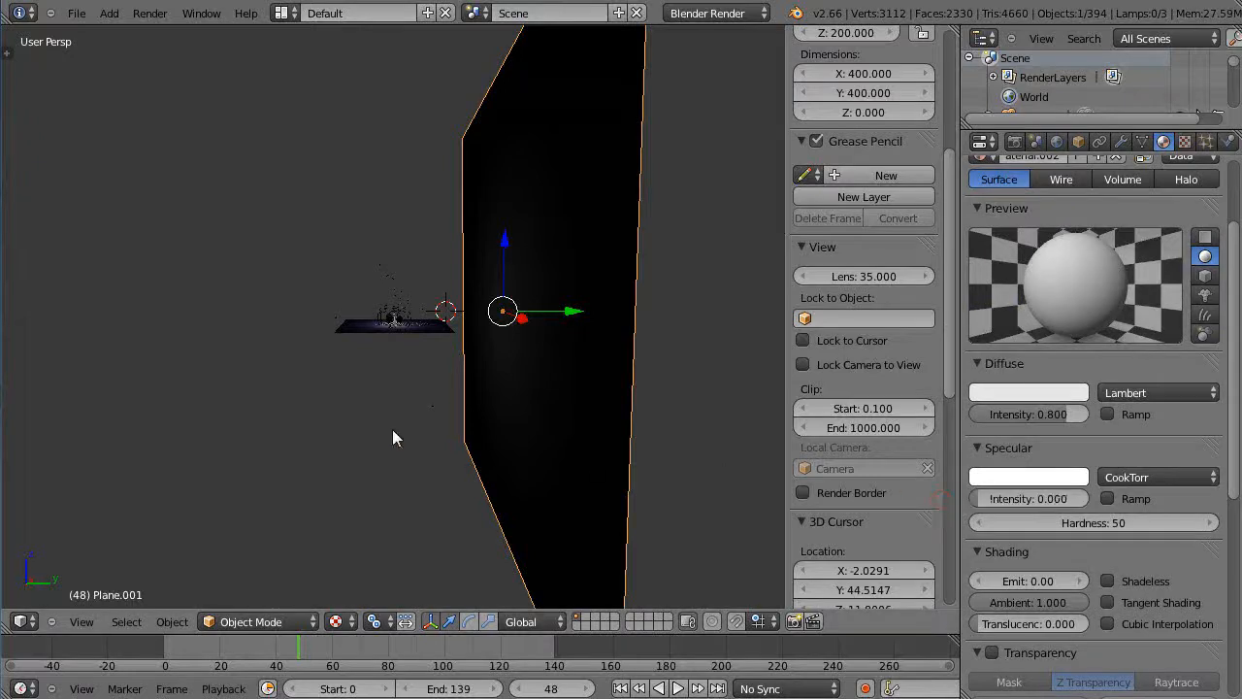
Step: Tilt the backdrop plane by a few degrees about the X axis
middle_drag(552, 422, 535, 359)
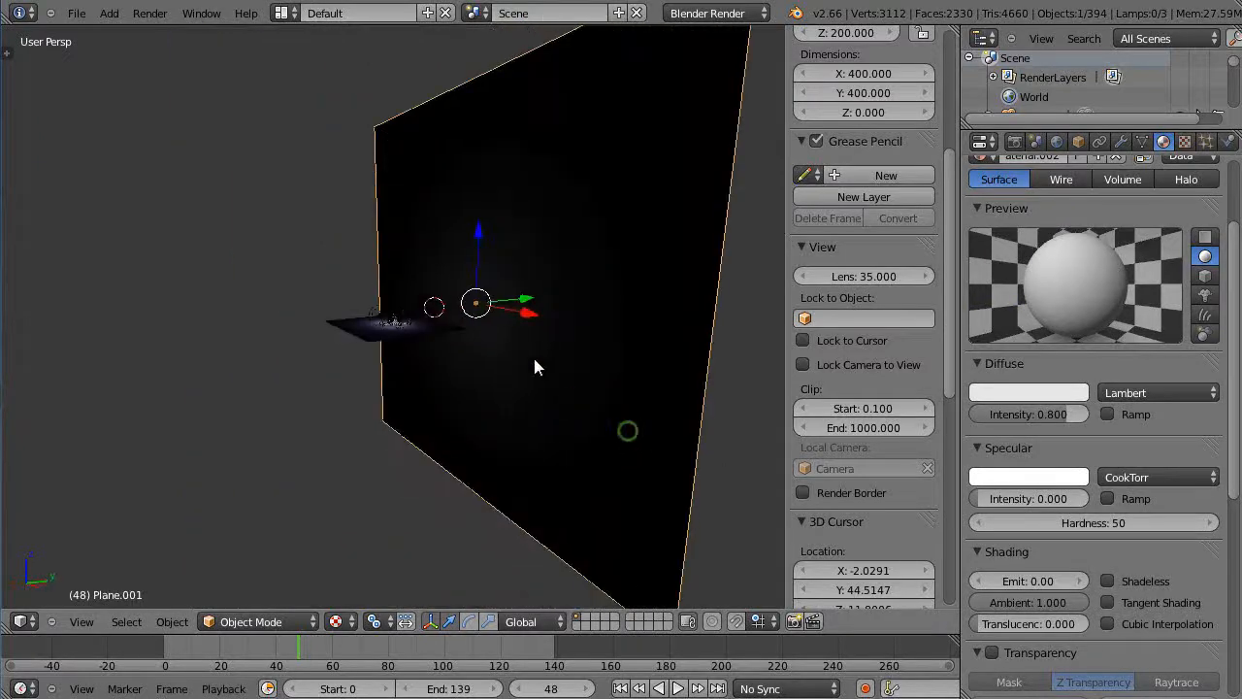
key(r)
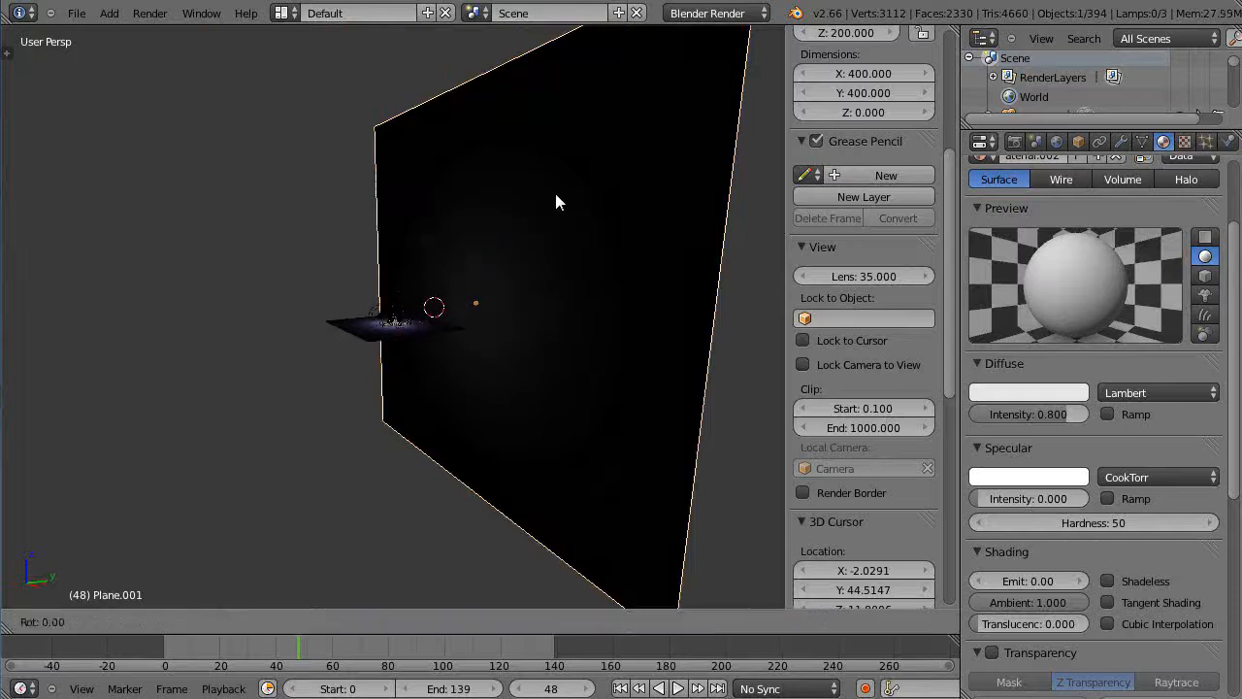
key(x)
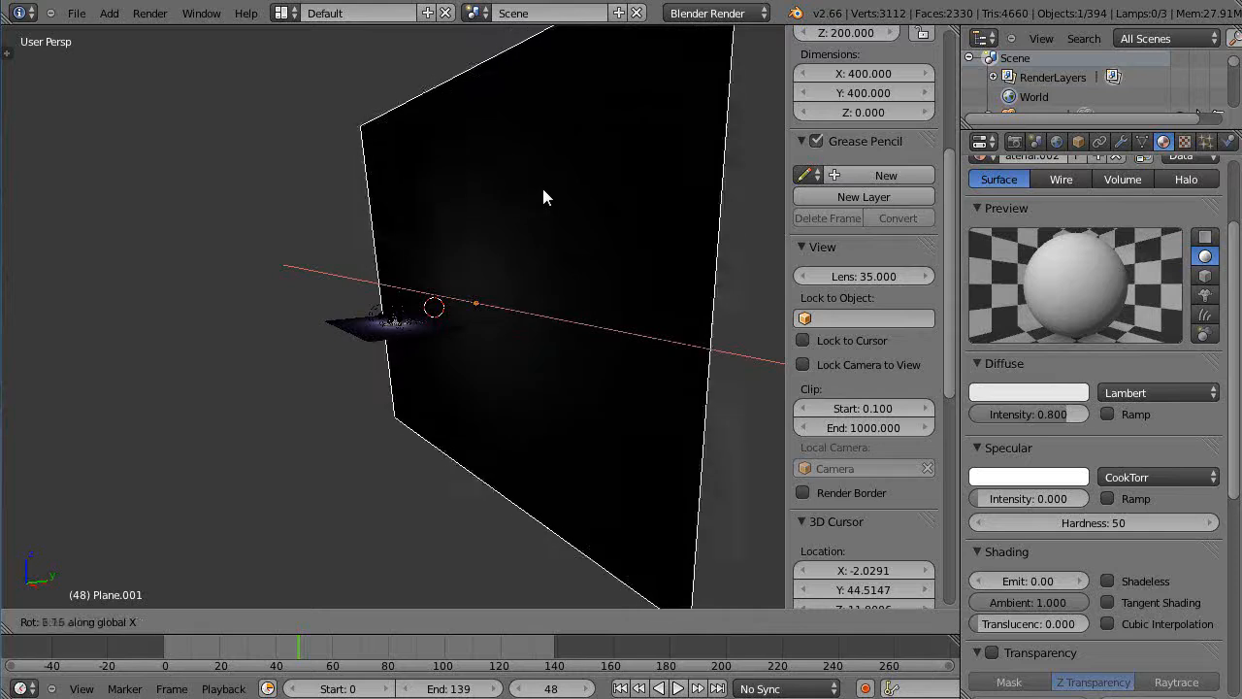
click(550, 185)
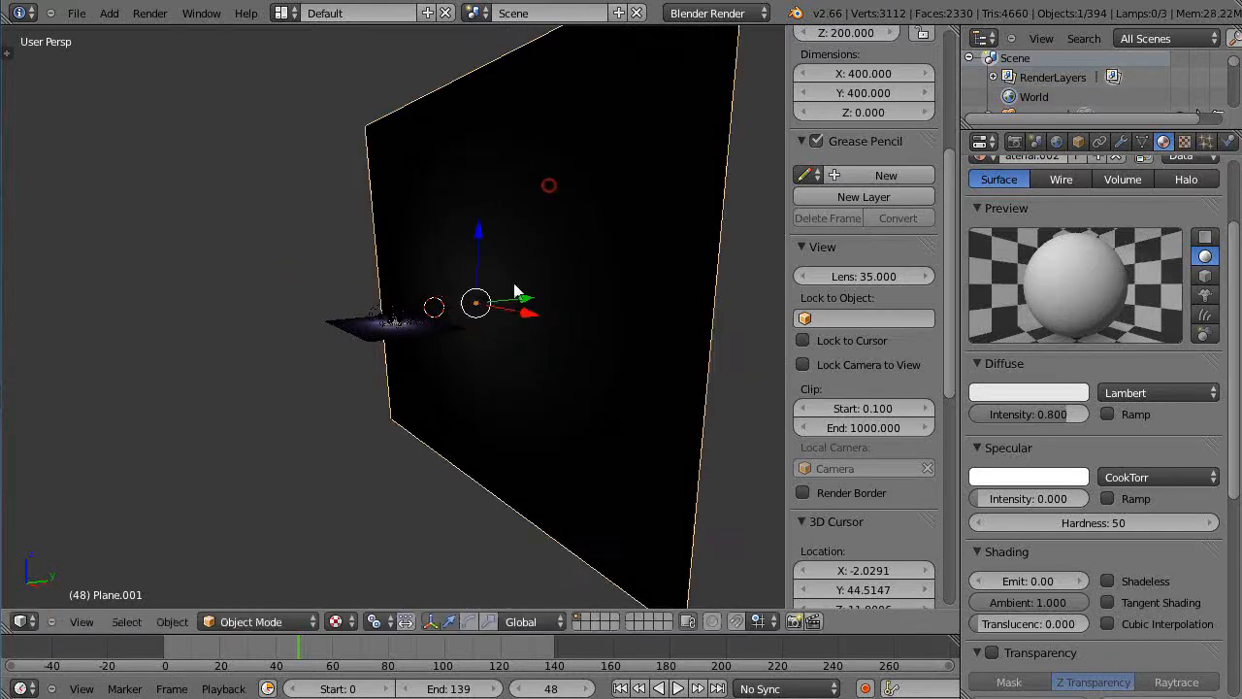
Step: Examine the backdrop plane from the front and side to judge how it sits behind the floor and cubes
middle_drag(549, 186, 615, 347)
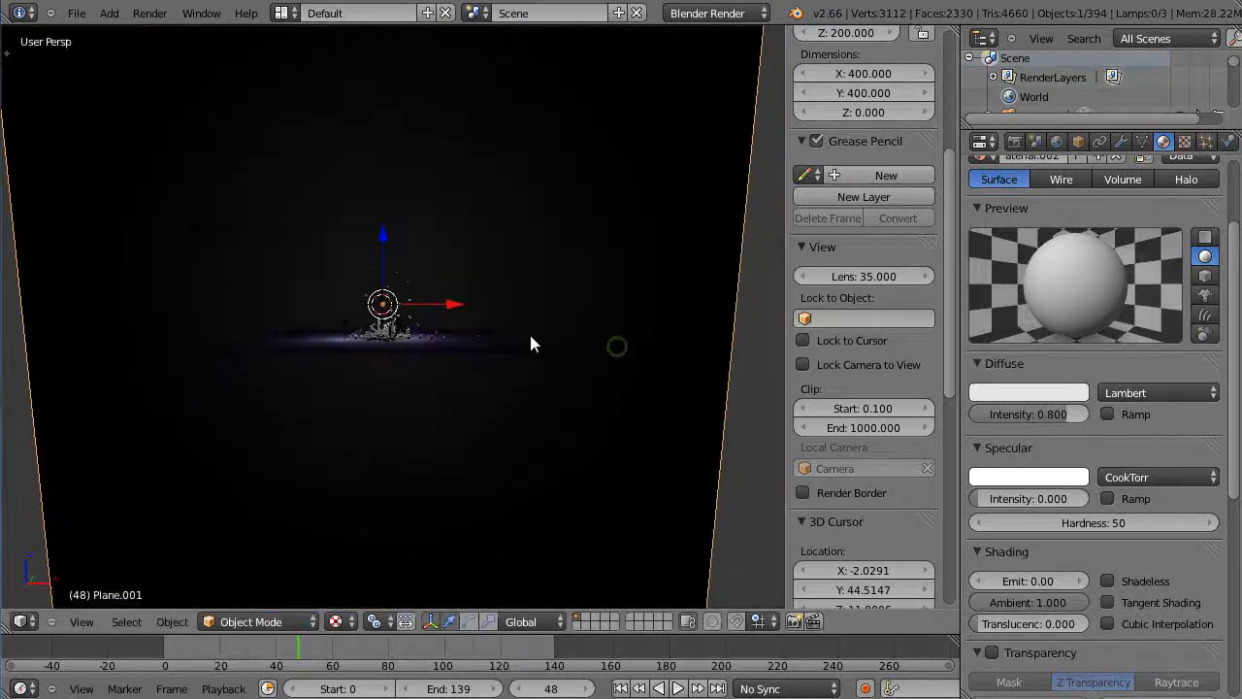
scroll(513, 348, up, 8)
scroll(512, 348, down, 3)
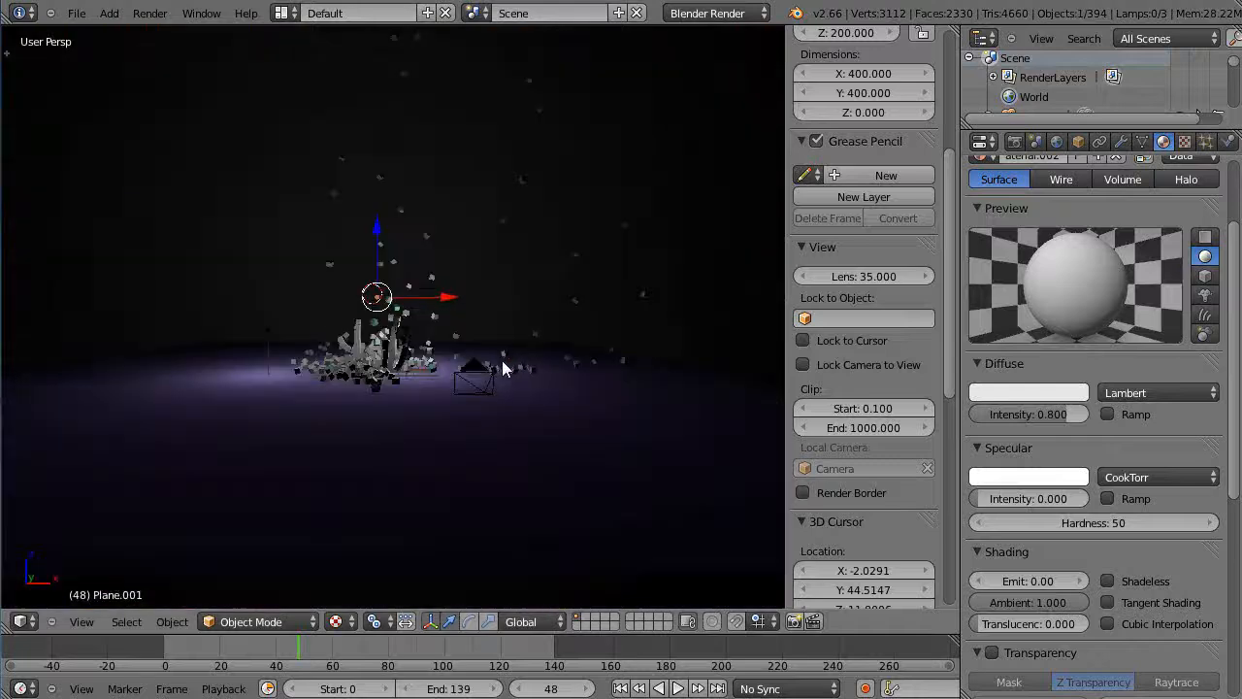
middle_drag(504, 369, 481, 318)
middle_drag(474, 263, 475, 279)
scroll(702, 291, down, 3)
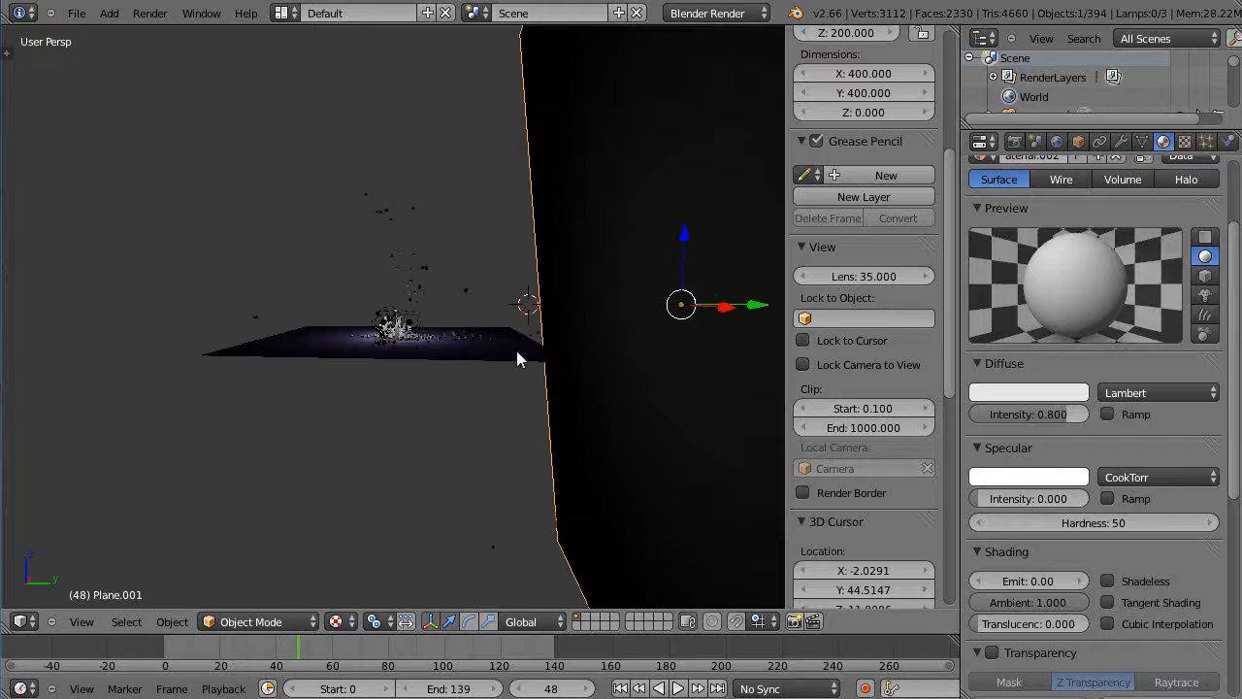
middle_drag(325, 494, 554, 494)
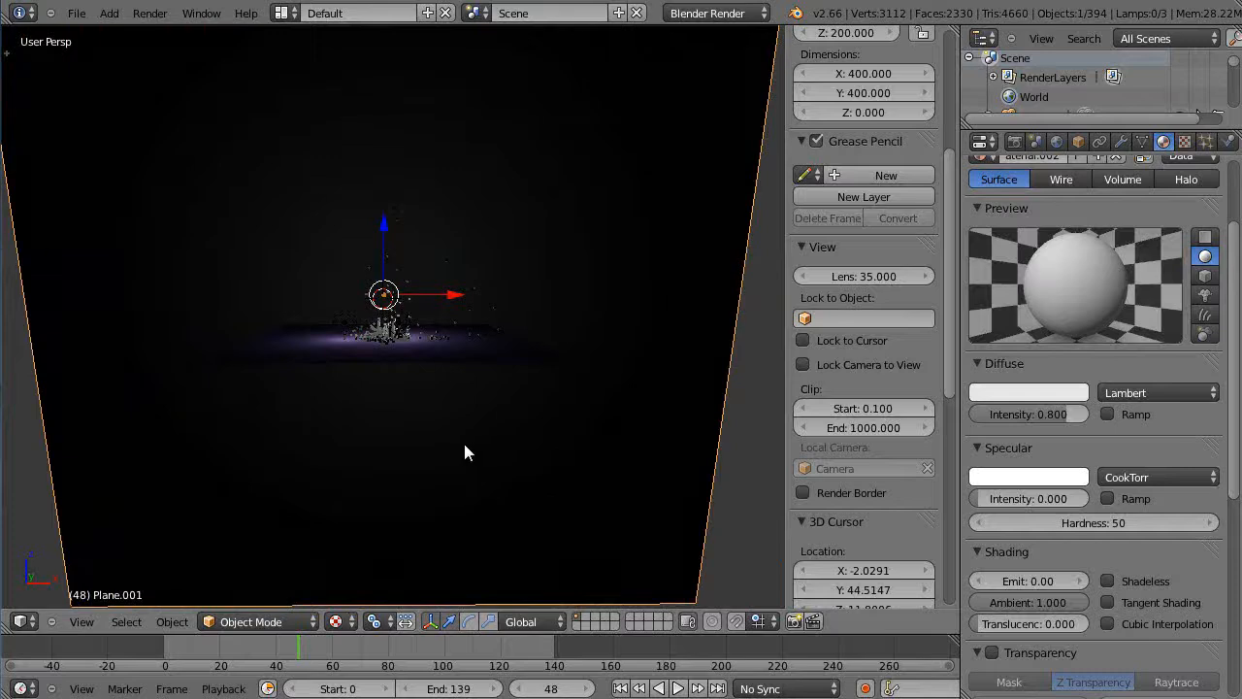
middle_drag(532, 422, 527, 409)
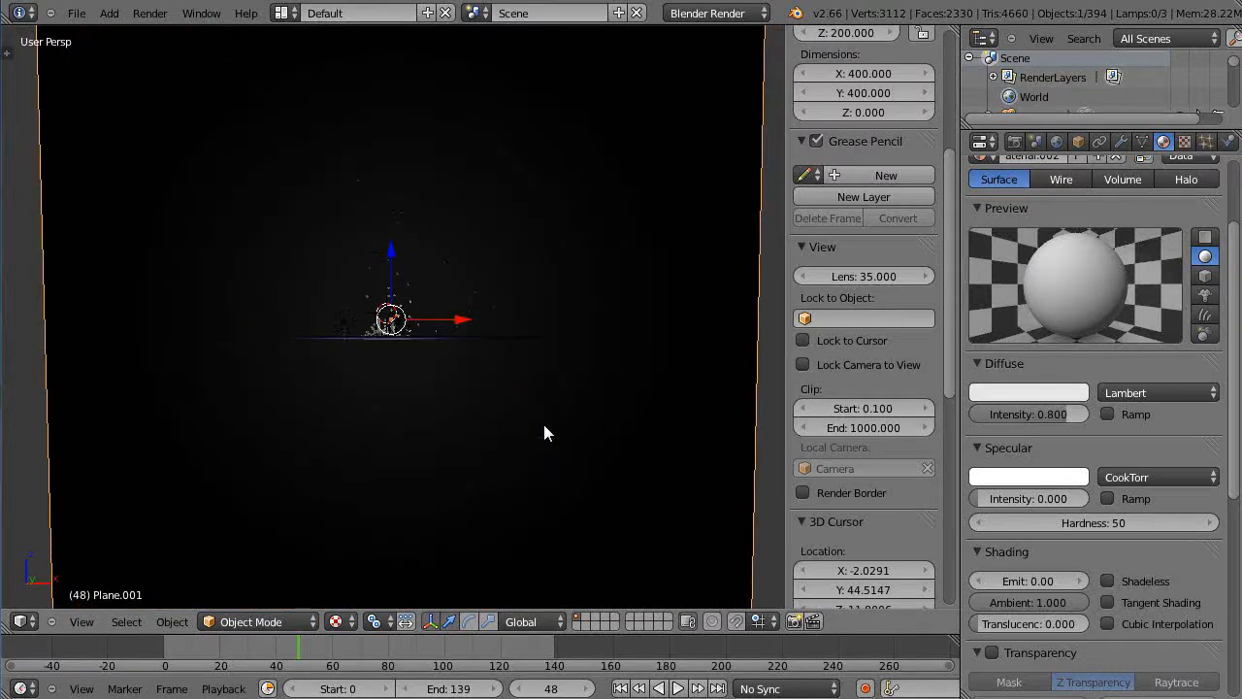
Step: Unwrap the backdrop plane's face in Edit Mode with Smart UV Project at the default angle limit of 66
key(t)
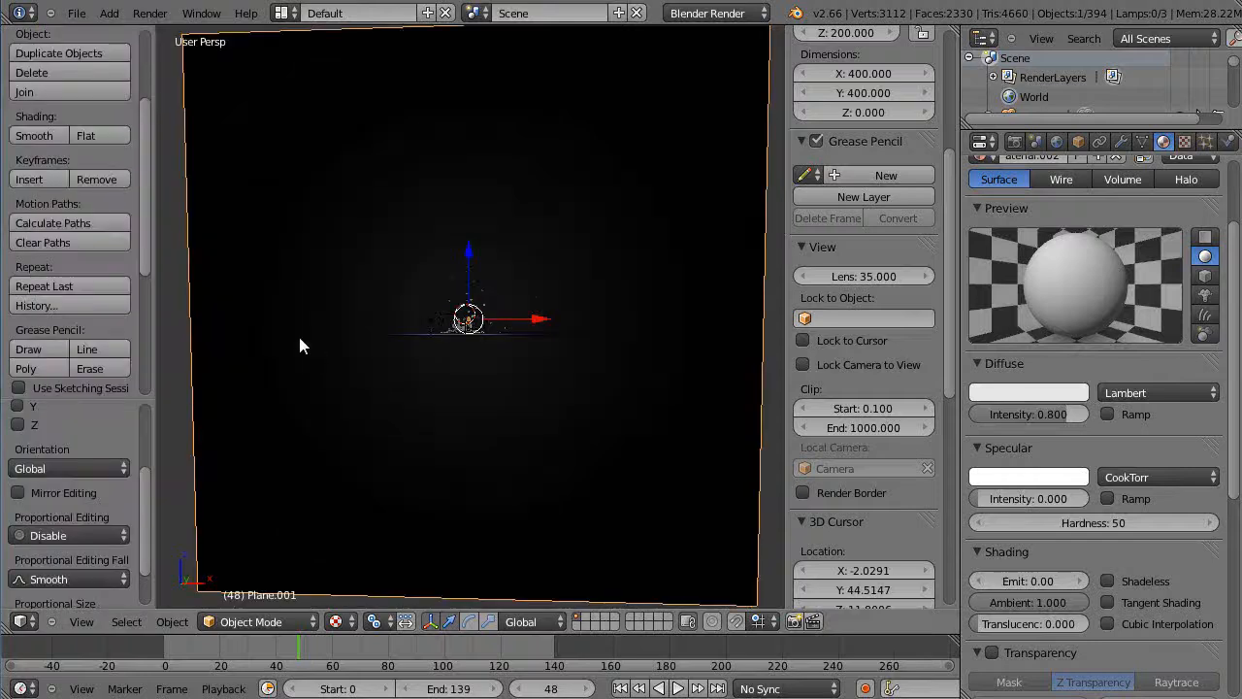
key(Tab)
scroll(120, 301, down, 8)
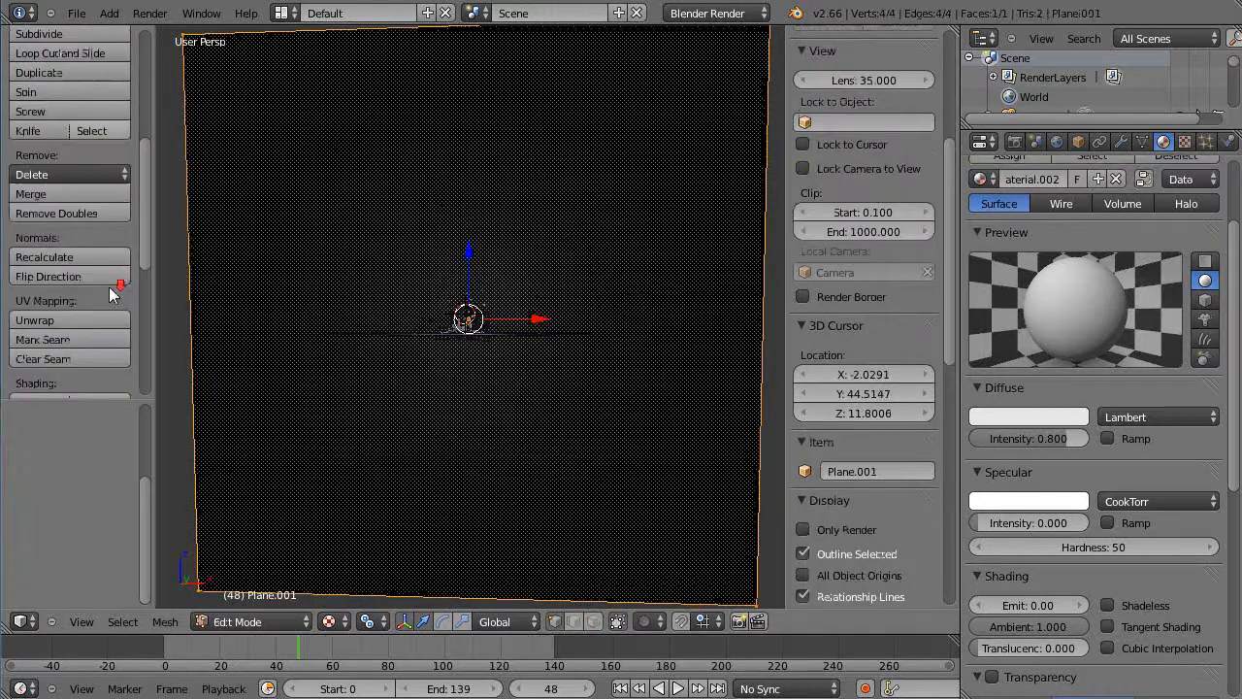
click(48, 169)
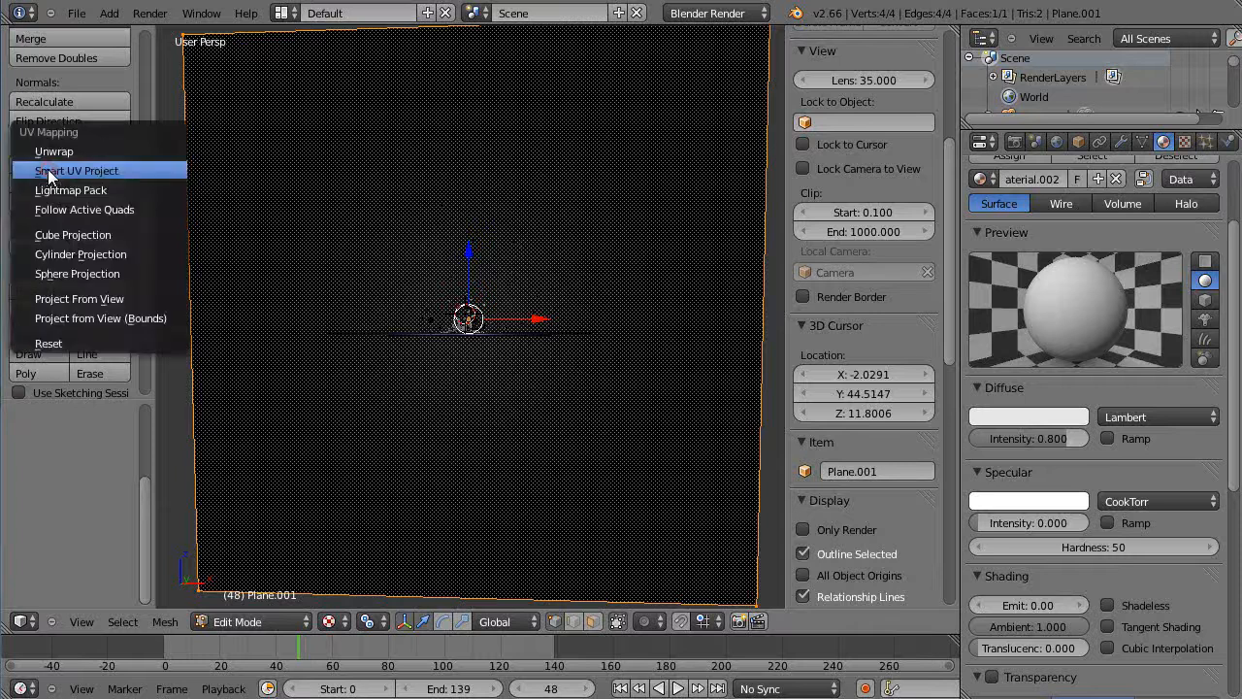
click(70, 172)
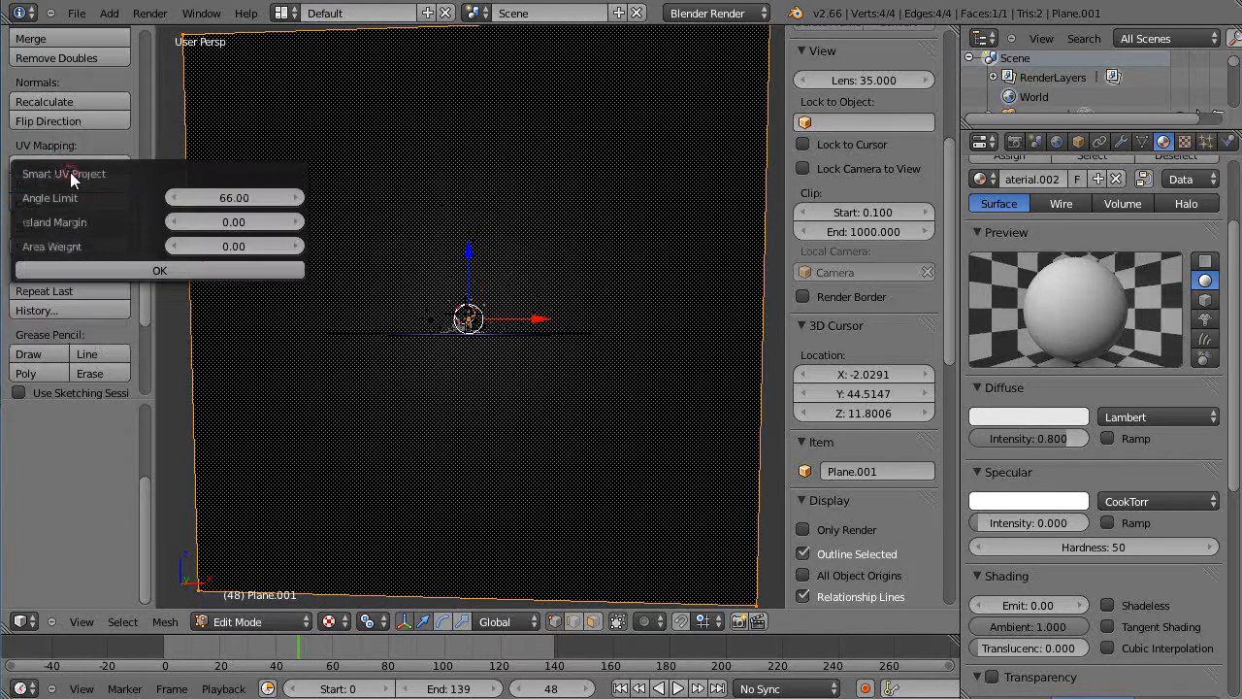
click(154, 270)
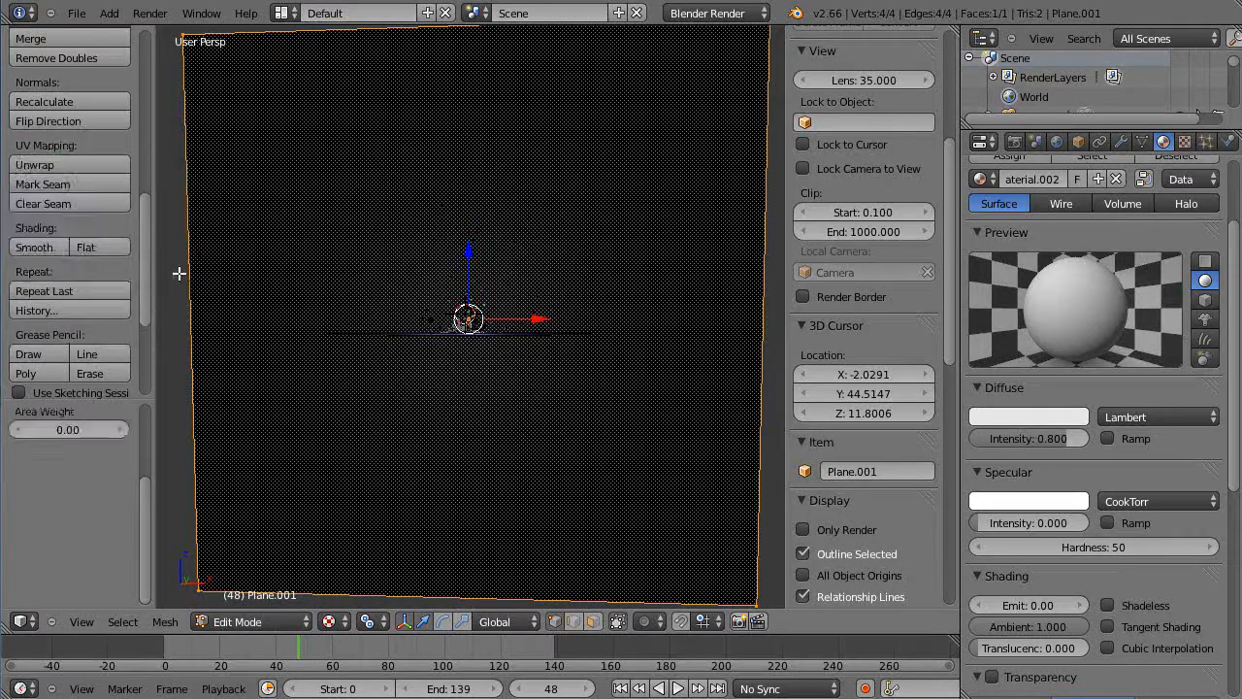
Step: Add a new texture to the backdrop's material and set its type to Image or Movie
click(1184, 141)
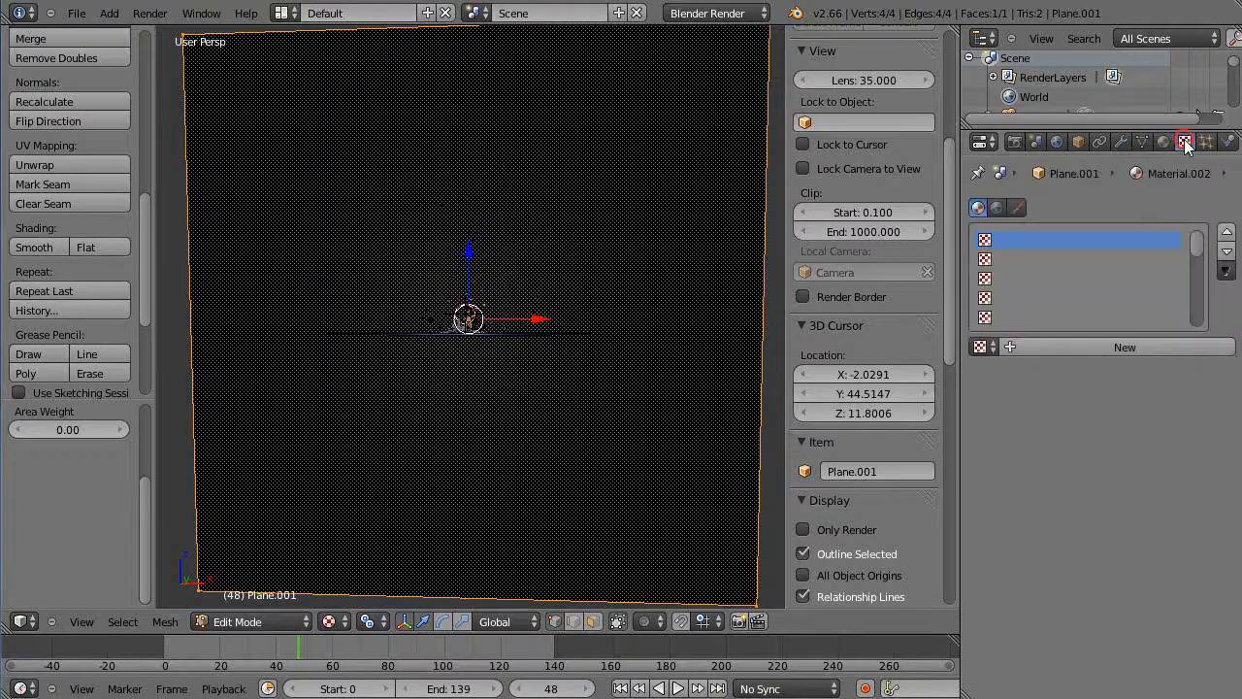
click(1155, 346)
click(1114, 365)
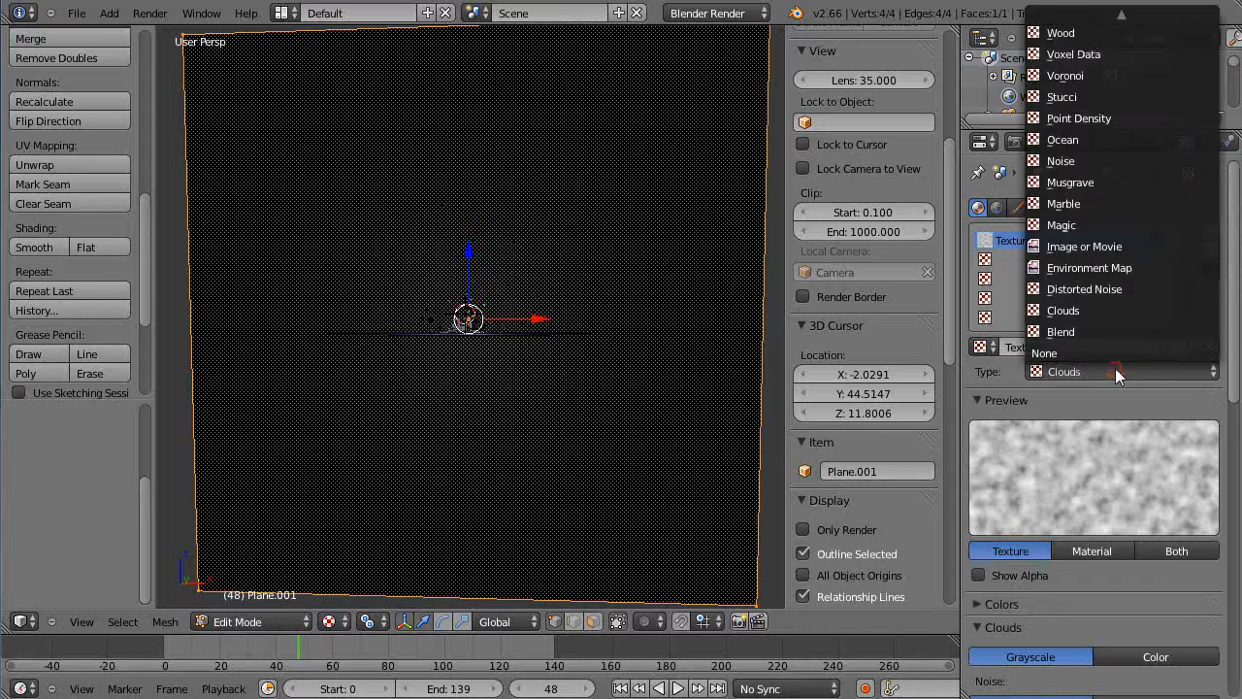
click(1095, 245)
scroll(1126, 350, down, 5)
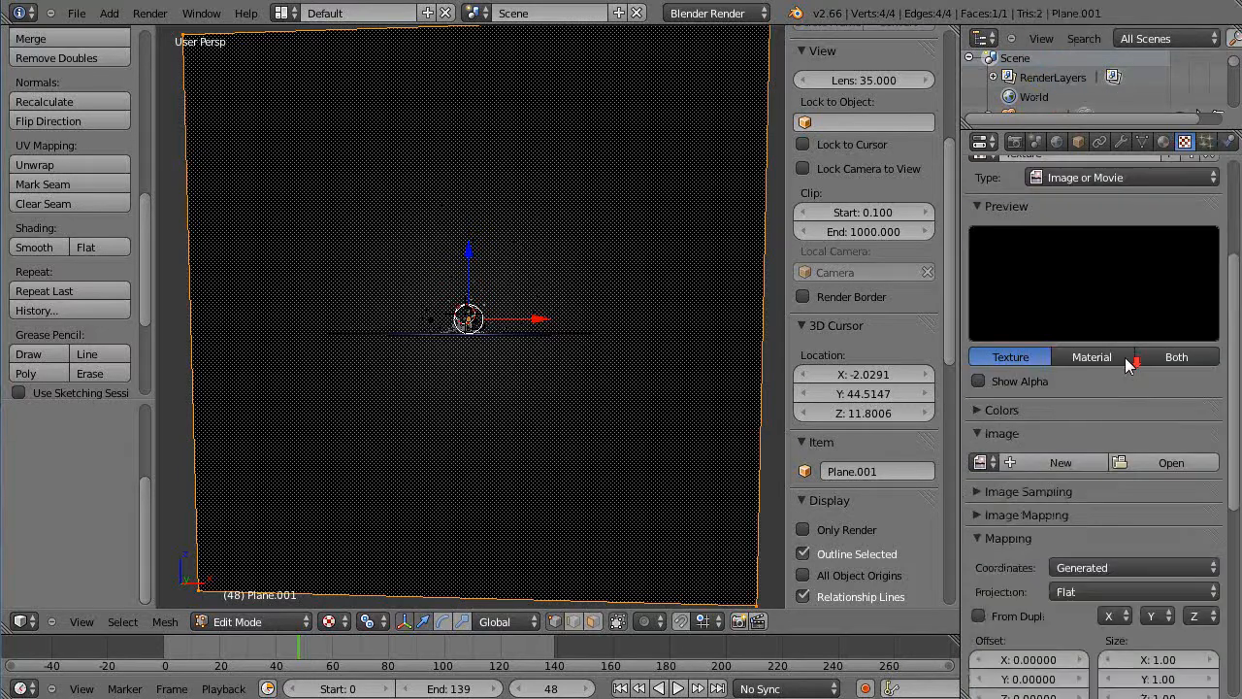
Step: Set the backdrop texture's coordinates to UV and load BlueGrayTile_1024.png from the Textures_Floral_Fabrics_1024 folder as its image
click(1137, 567)
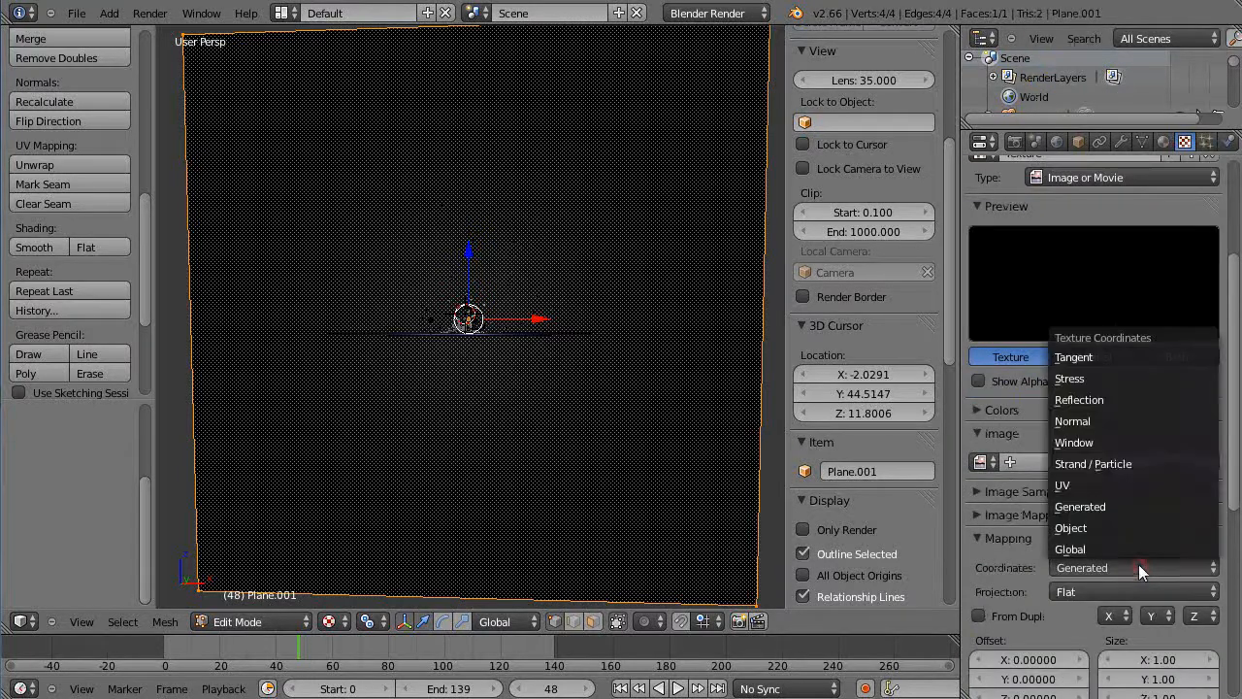
click(1068, 479)
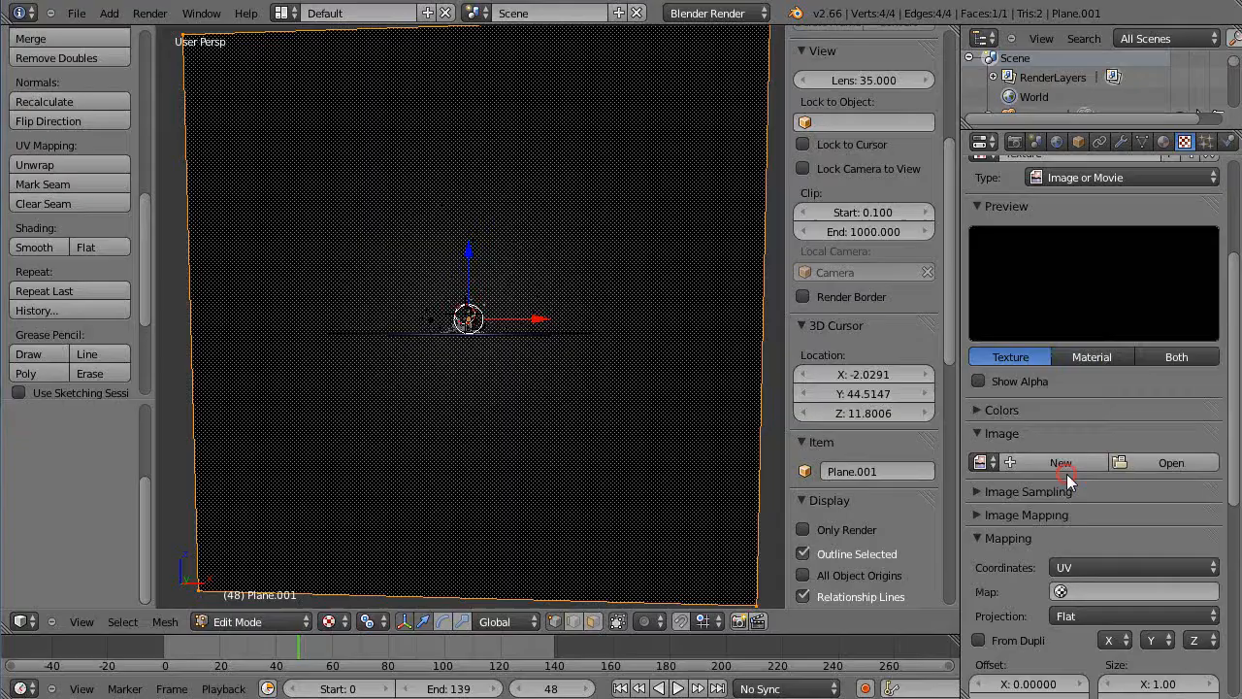
click(1155, 463)
click(71, 461)
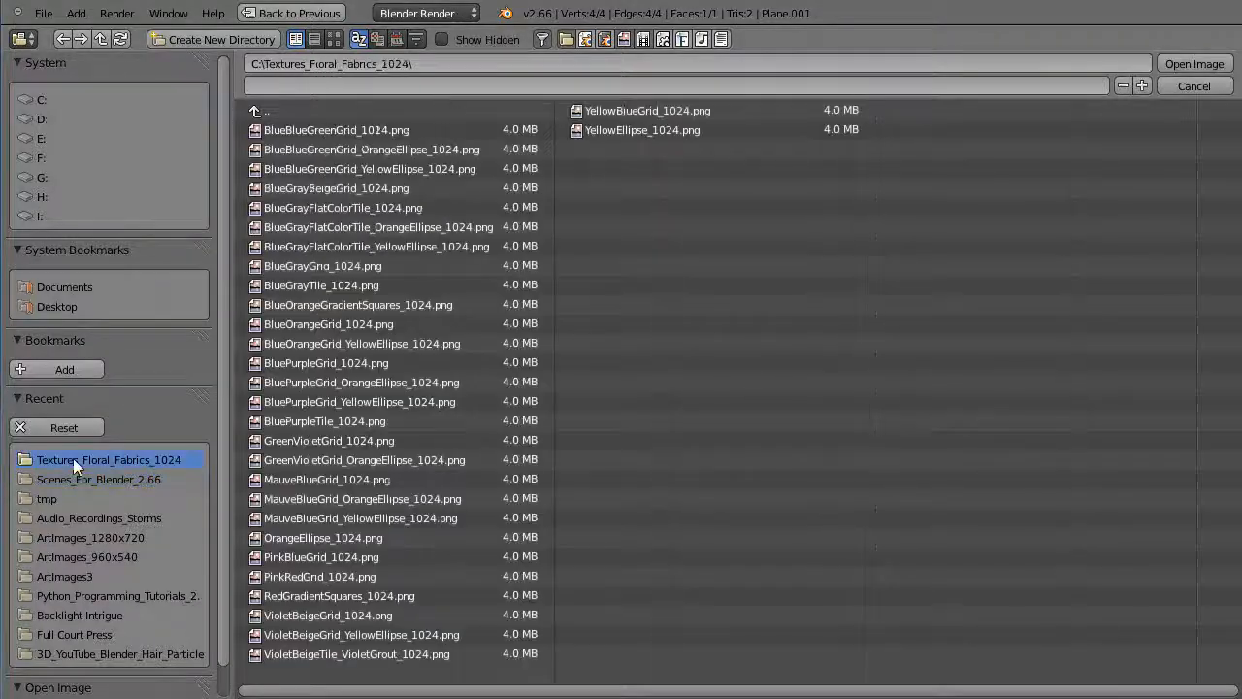
double_click(291, 285)
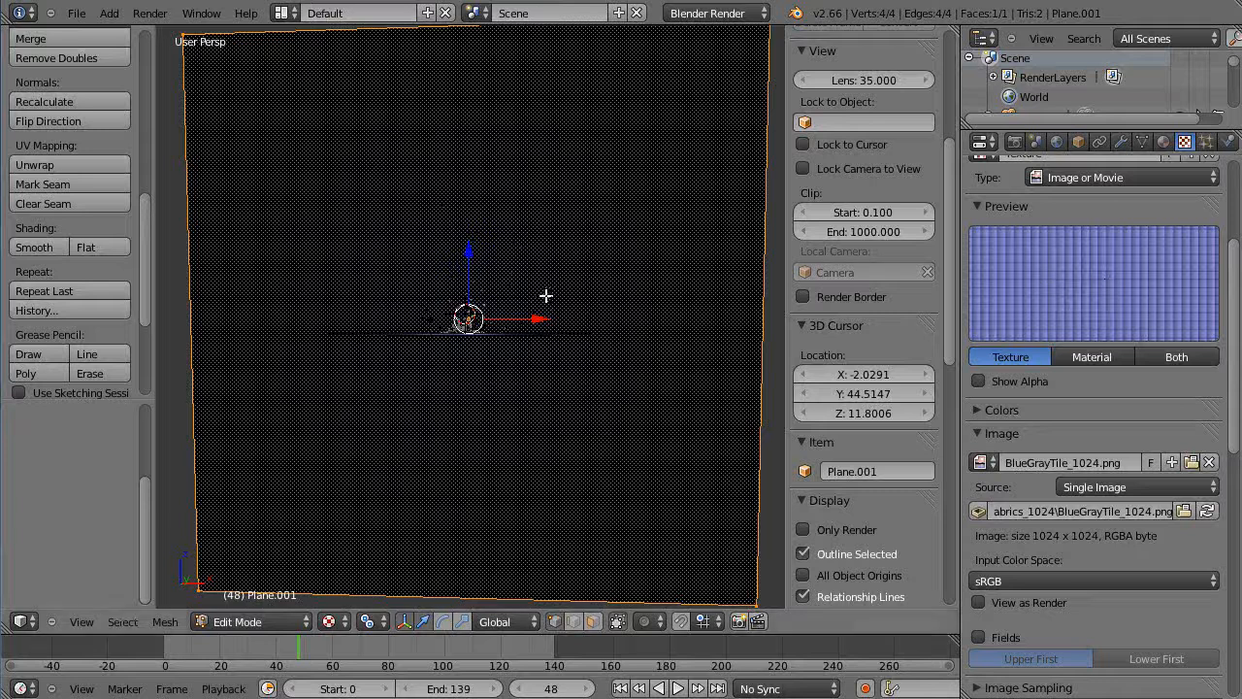
Step: Return the backdrop plane to Object Mode and hide the 3D view's properties region and tool shelf
key(Tab)
scroll(389, 326, down, 3)
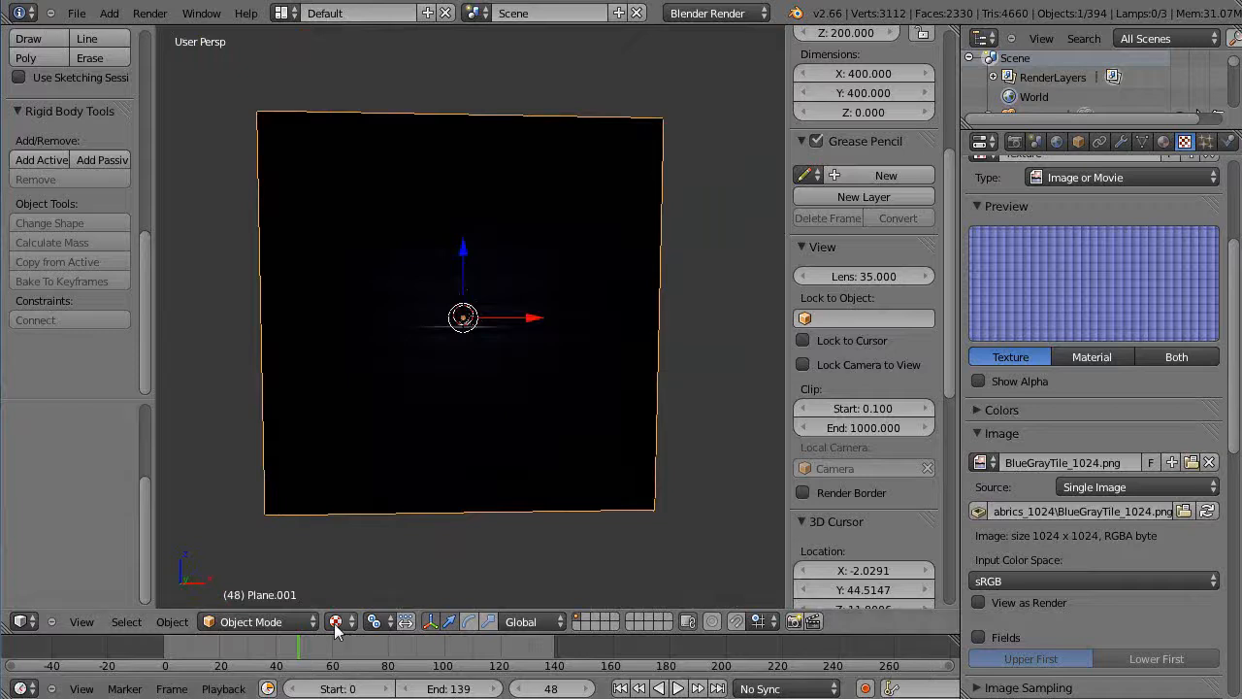
scroll(885, 471, down, 5)
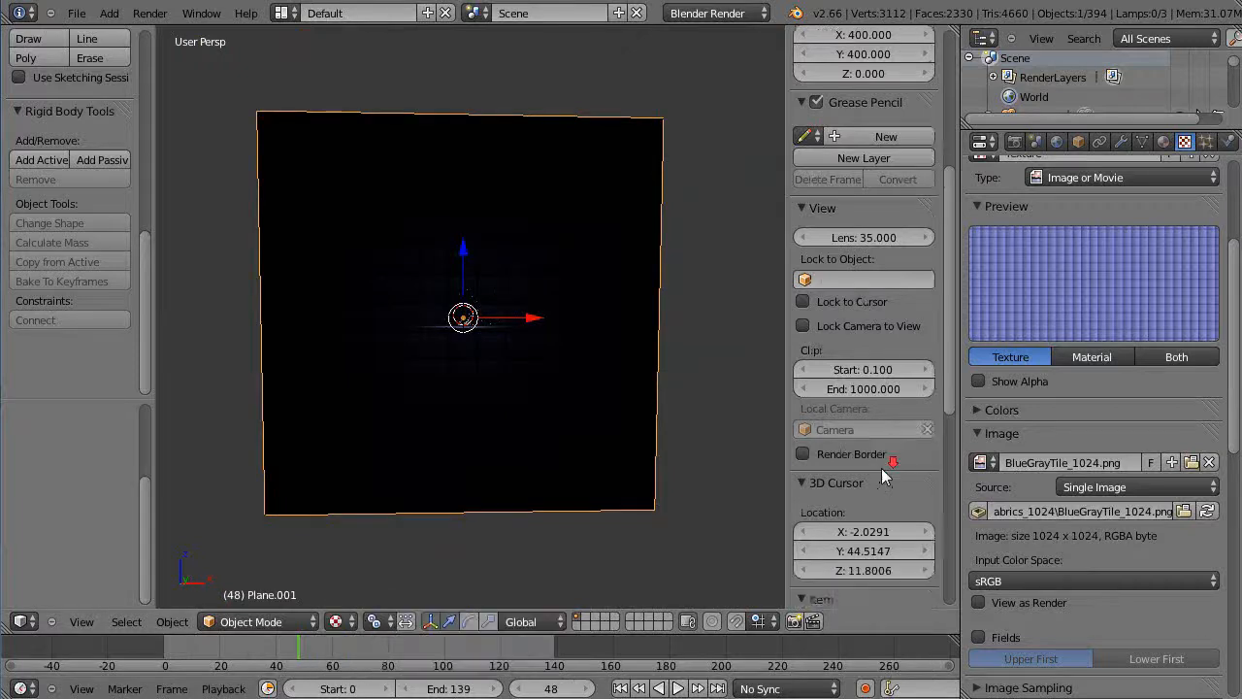
scroll(883, 475, down, 3)
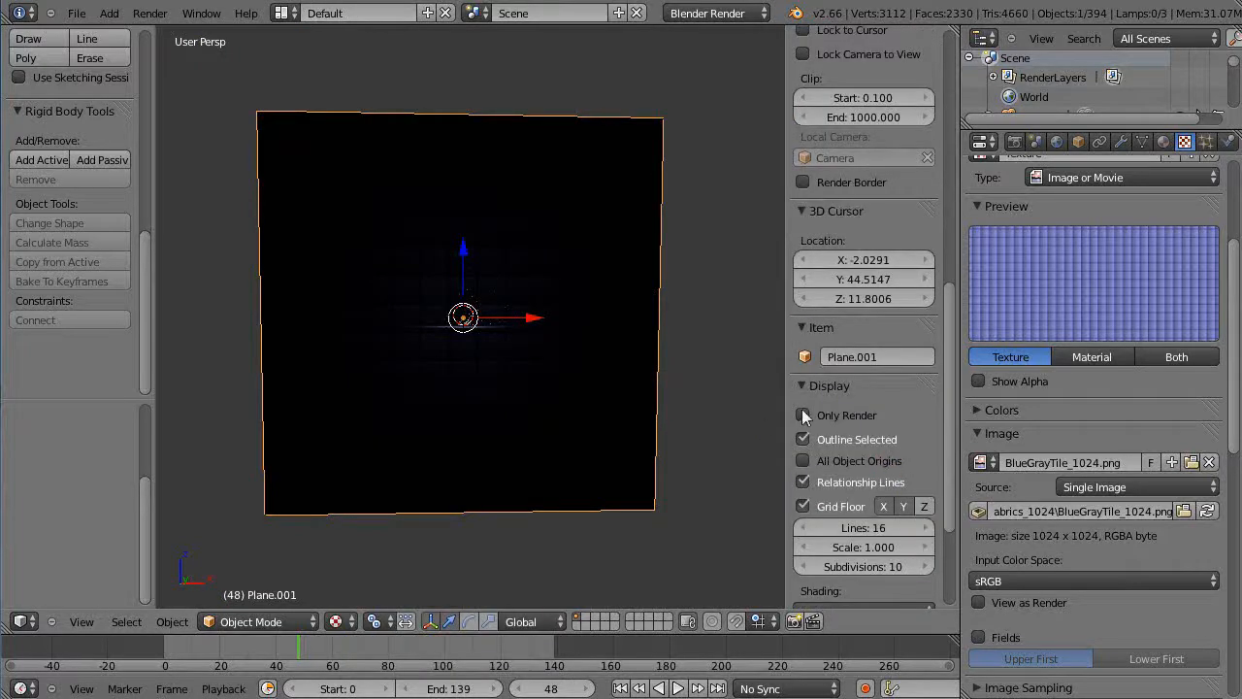
key(n)
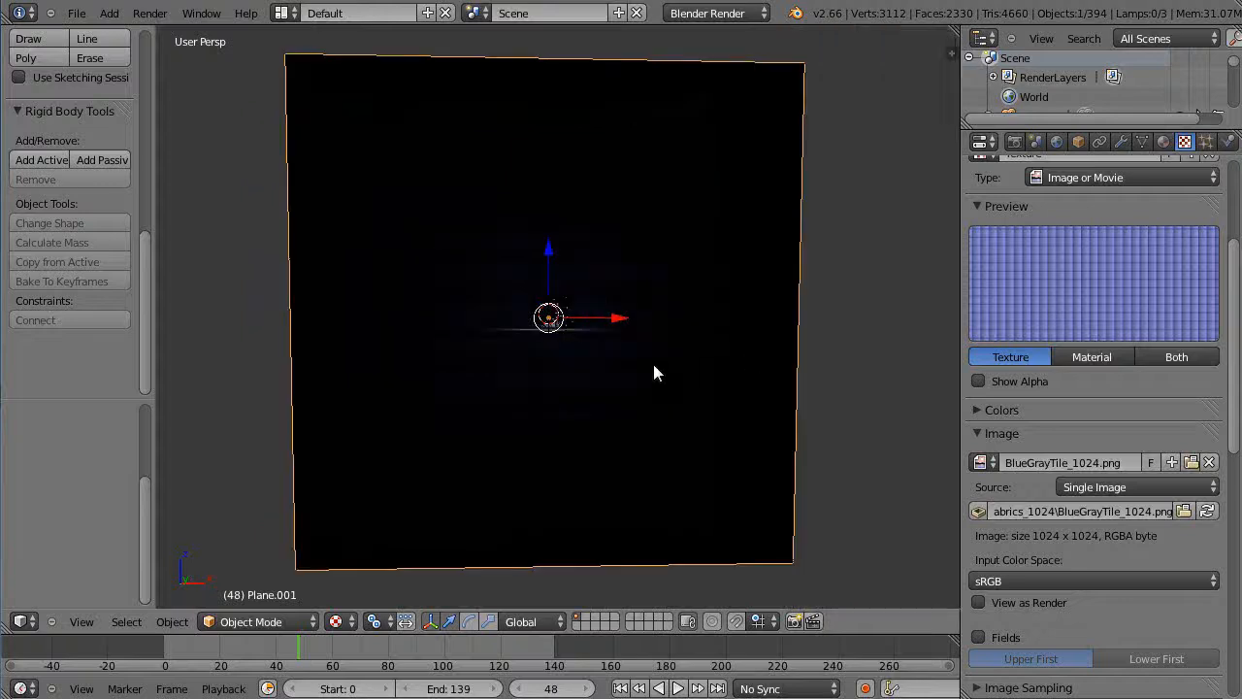
key(t)
Step: Set the backdrop material's Emit value to 0.74 so the tile texture glows behind the cubes
scroll(588, 405, down, 4)
scroll(585, 422, up, 14)
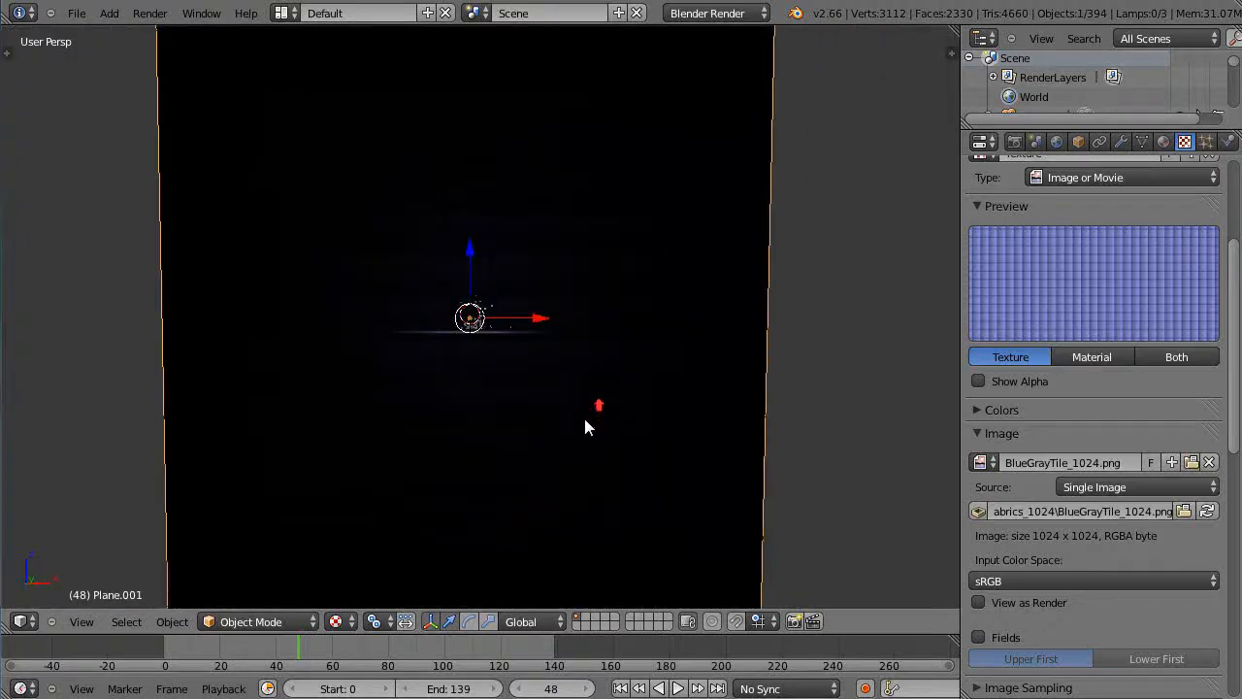
scroll(582, 428, down, 8)
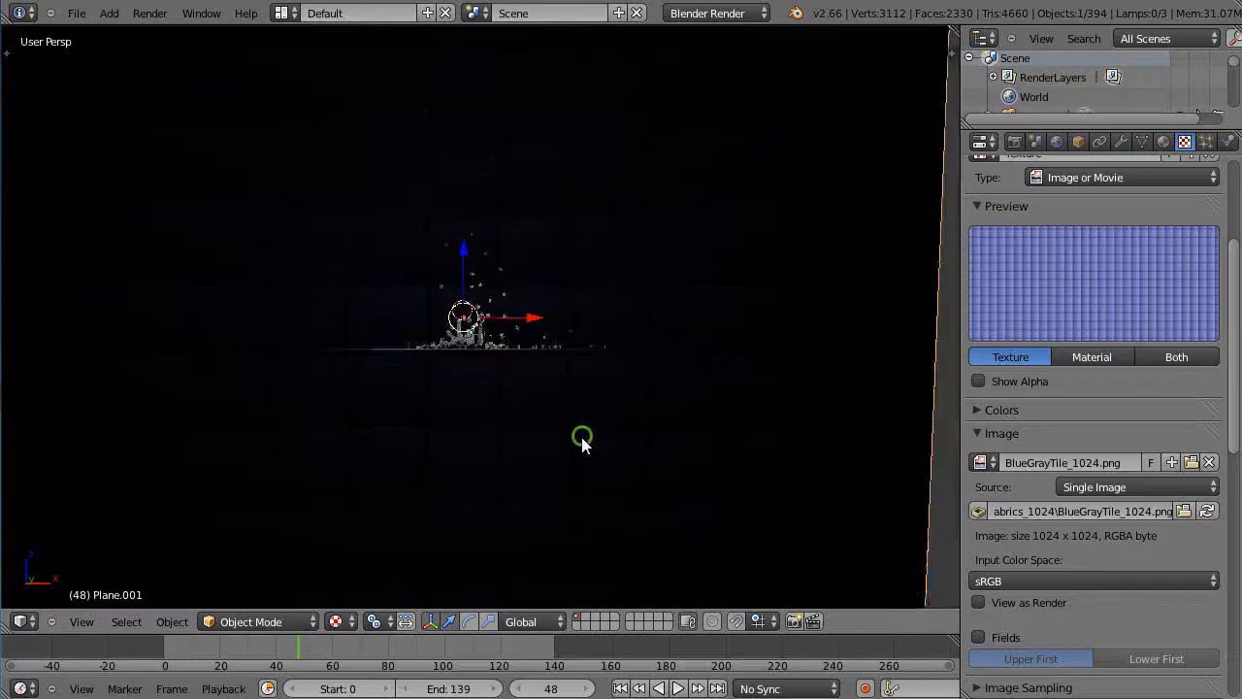
scroll(580, 441, up, 2)
scroll(574, 461, up, 2)
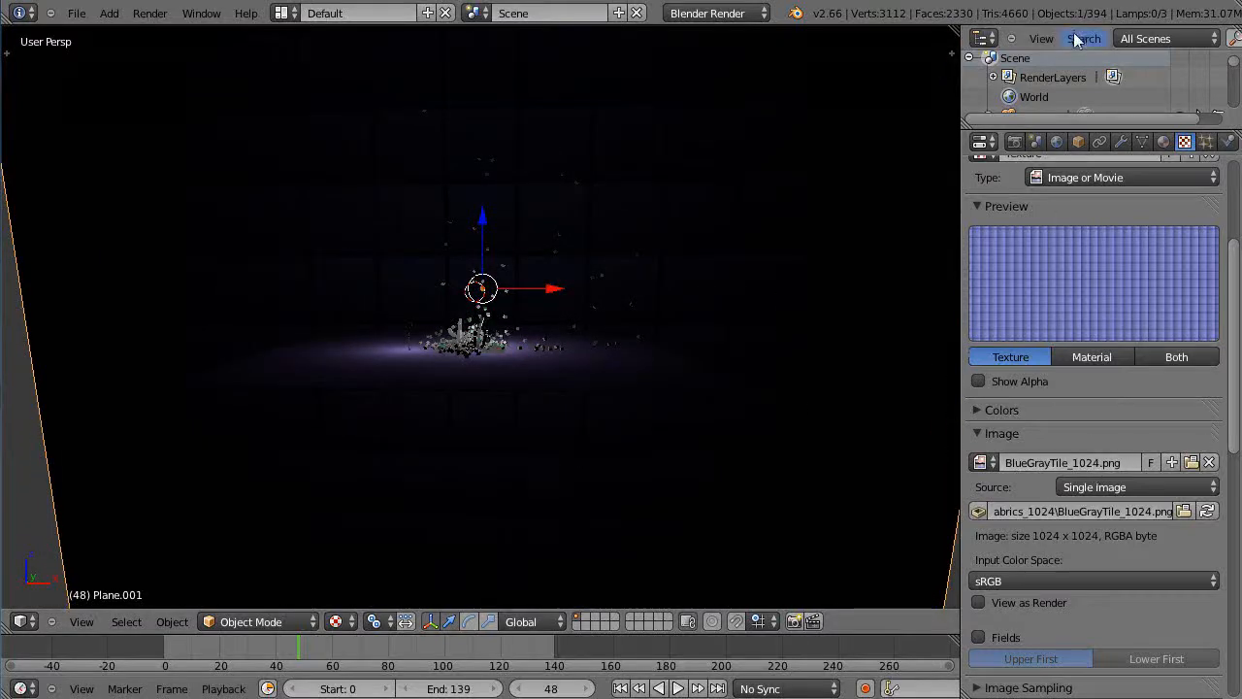
click(1163, 143)
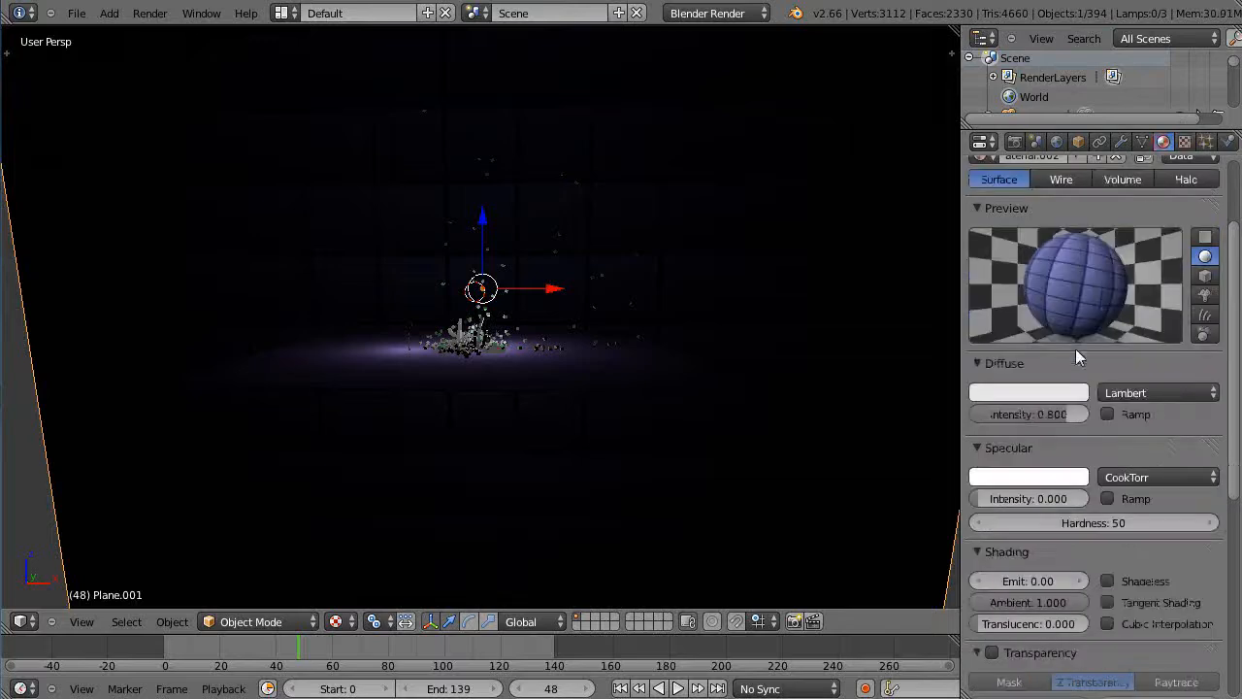
scroll(1078, 352, down, 3)
scroll(1079, 355, up, 1)
scroll(1078, 357, down, 4)
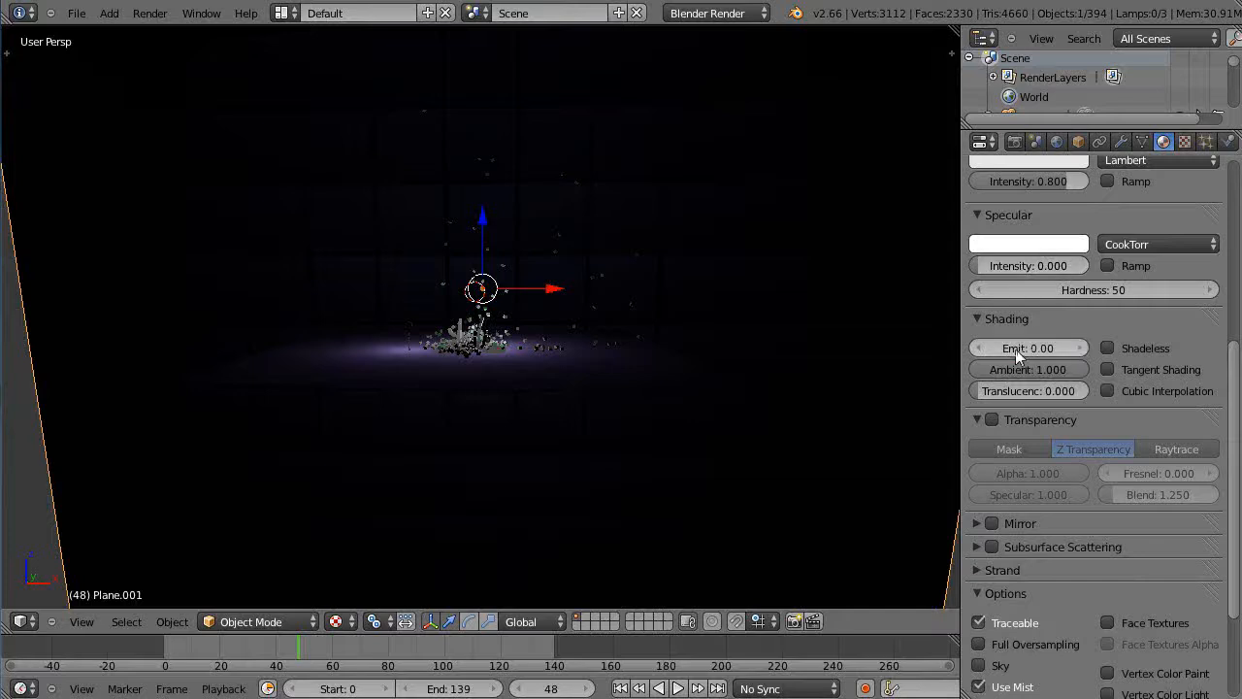
drag(1076, 349, 1148, 339)
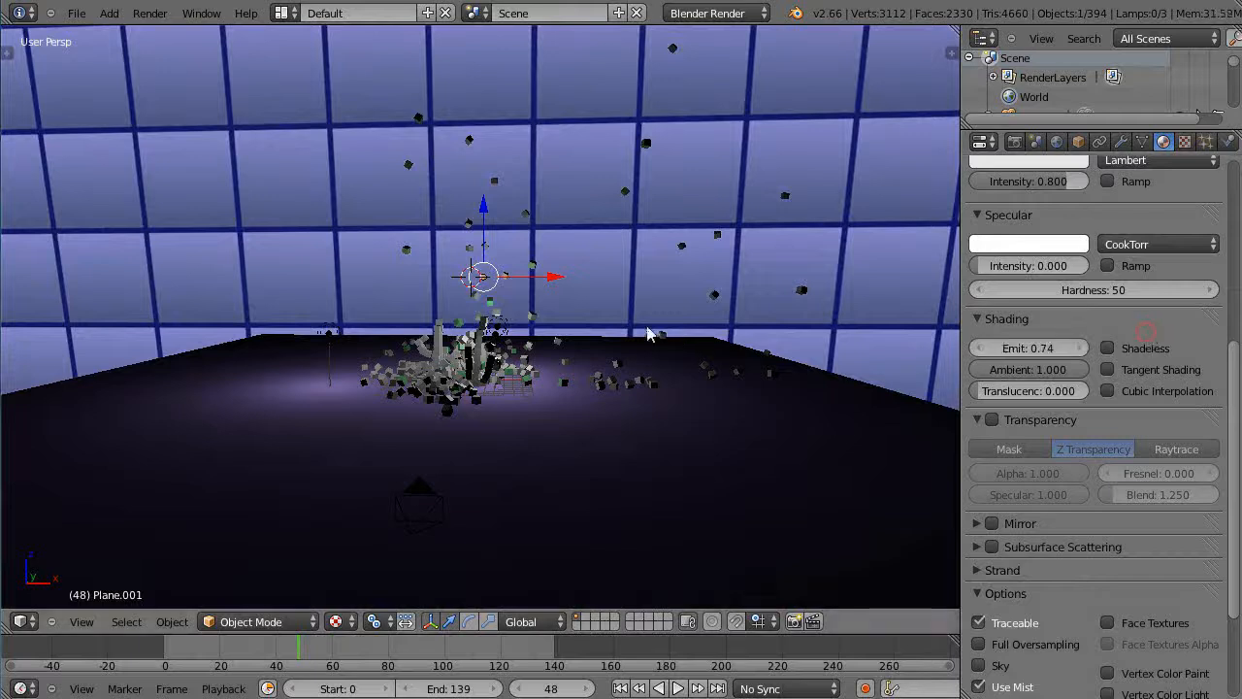
Step: Examine the brightened tile backdrop behind the floor and cubes from several distances and heights
scroll(688, 206, down, 3)
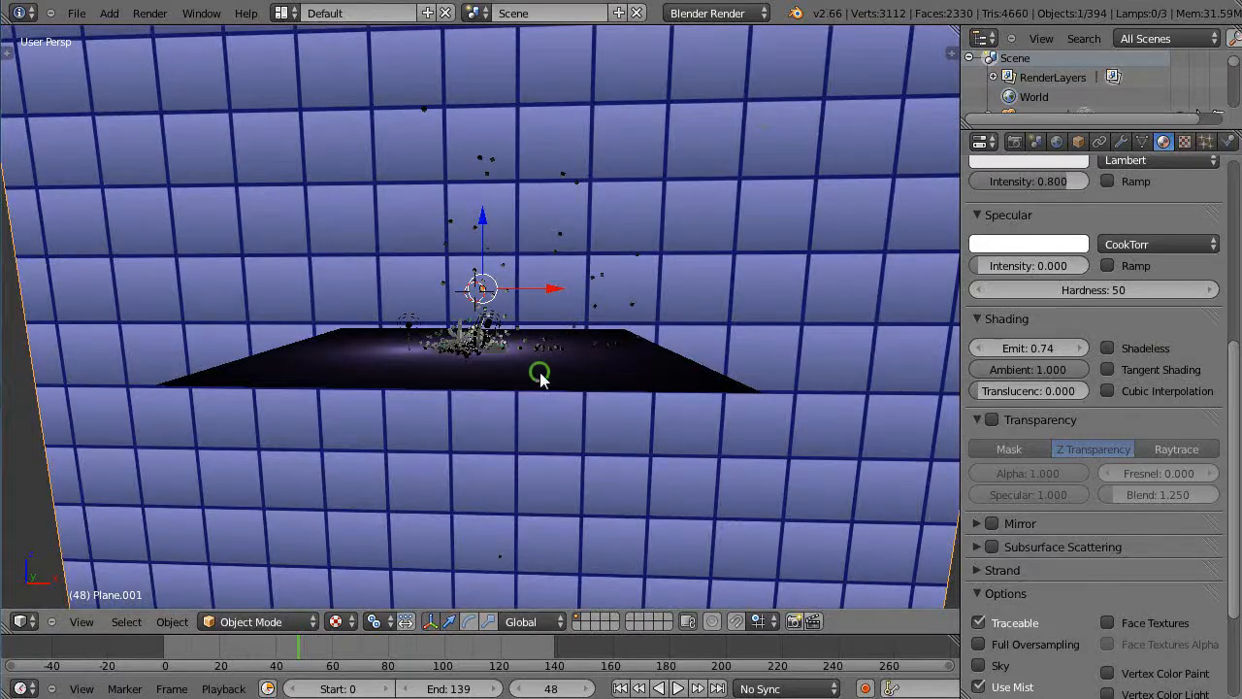
middle_drag(540, 372, 524, 321)
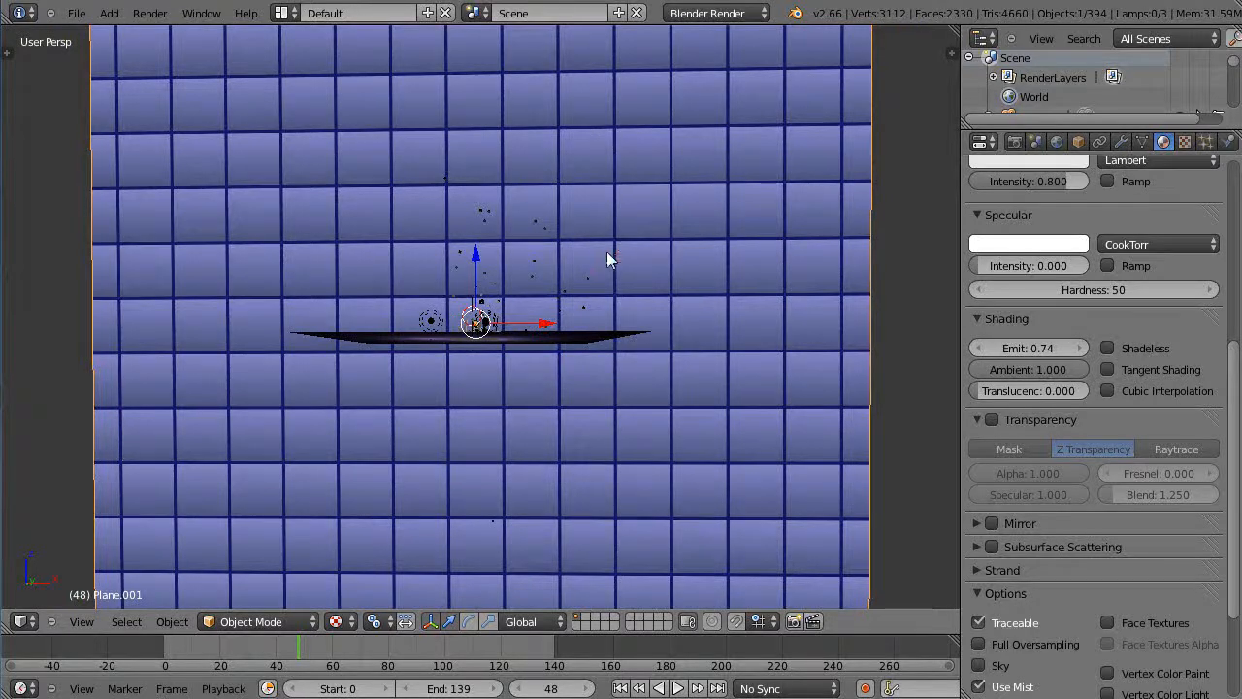
scroll(607, 253, up, 2)
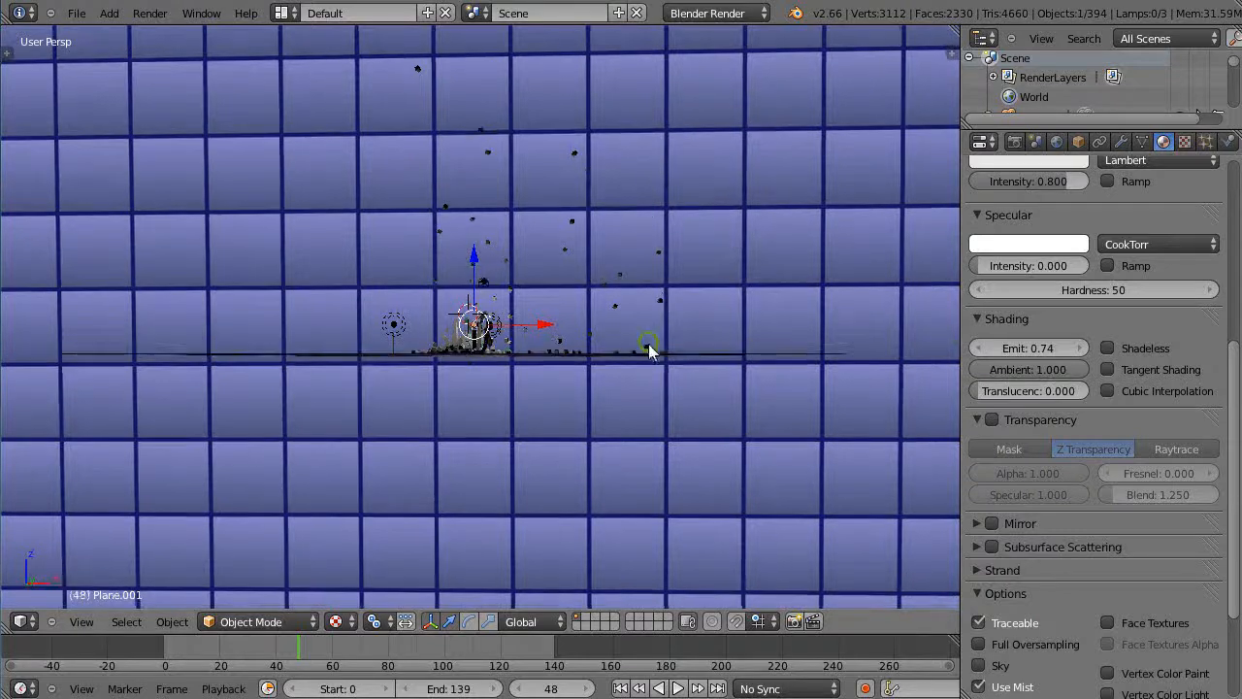
middle_drag(648, 343, 651, 353)
scroll(654, 355, up, 1)
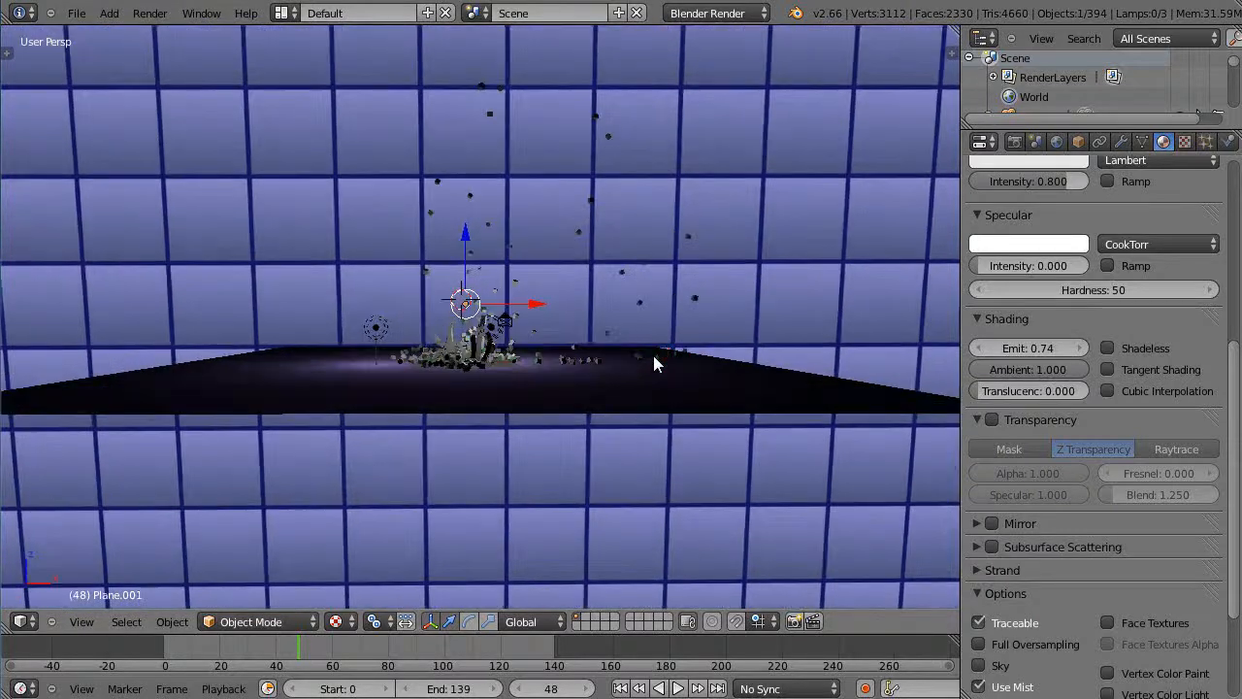
Step: Render frame 48 through the camera, inspect the background behind the cubes, and close the render
key(KP_0)
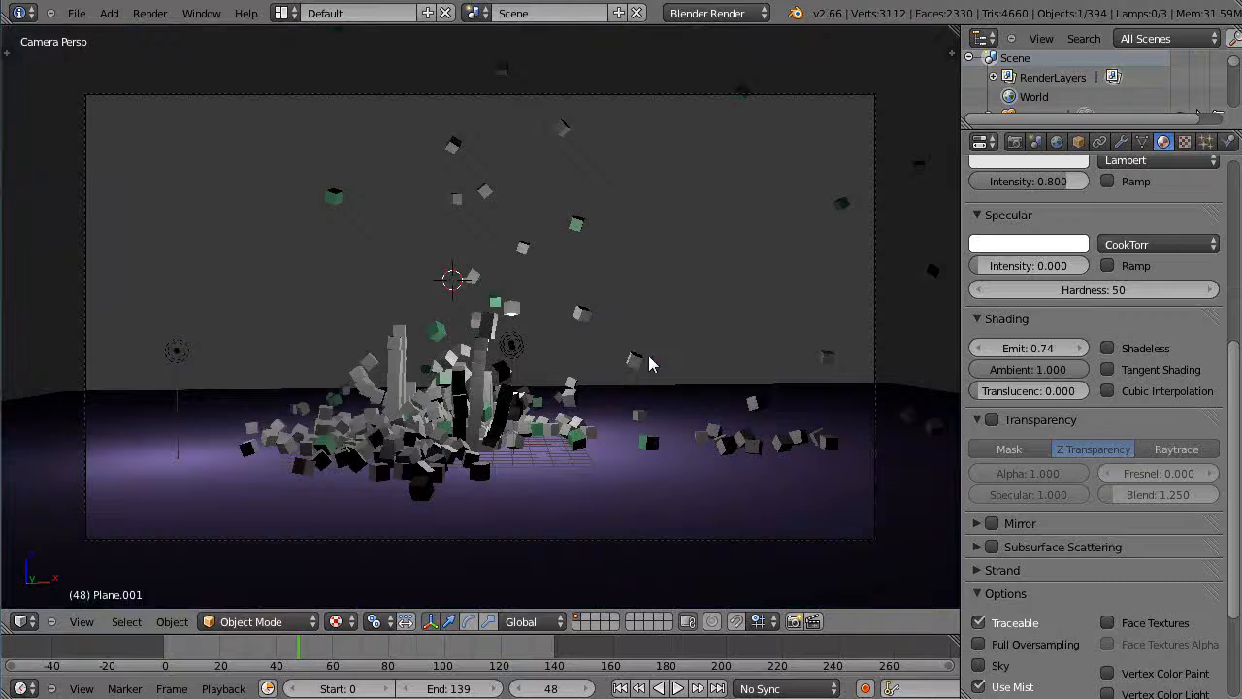
key(F12)
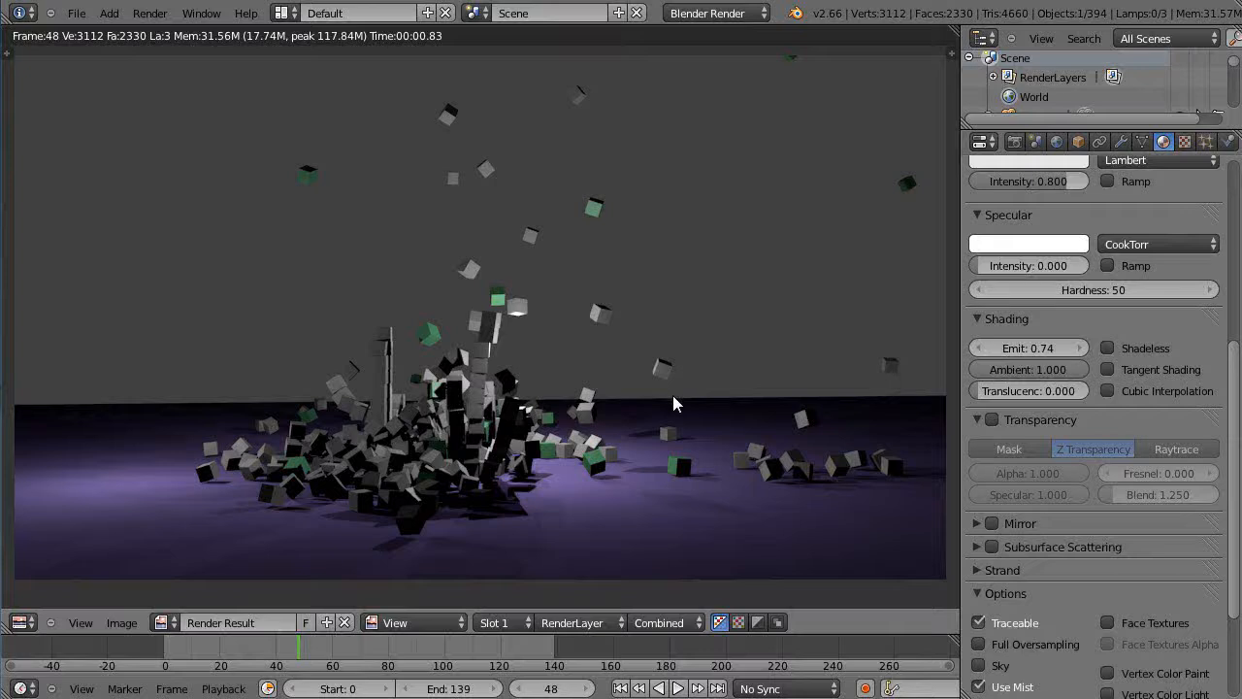
middle_drag(666, 404, 696, 405)
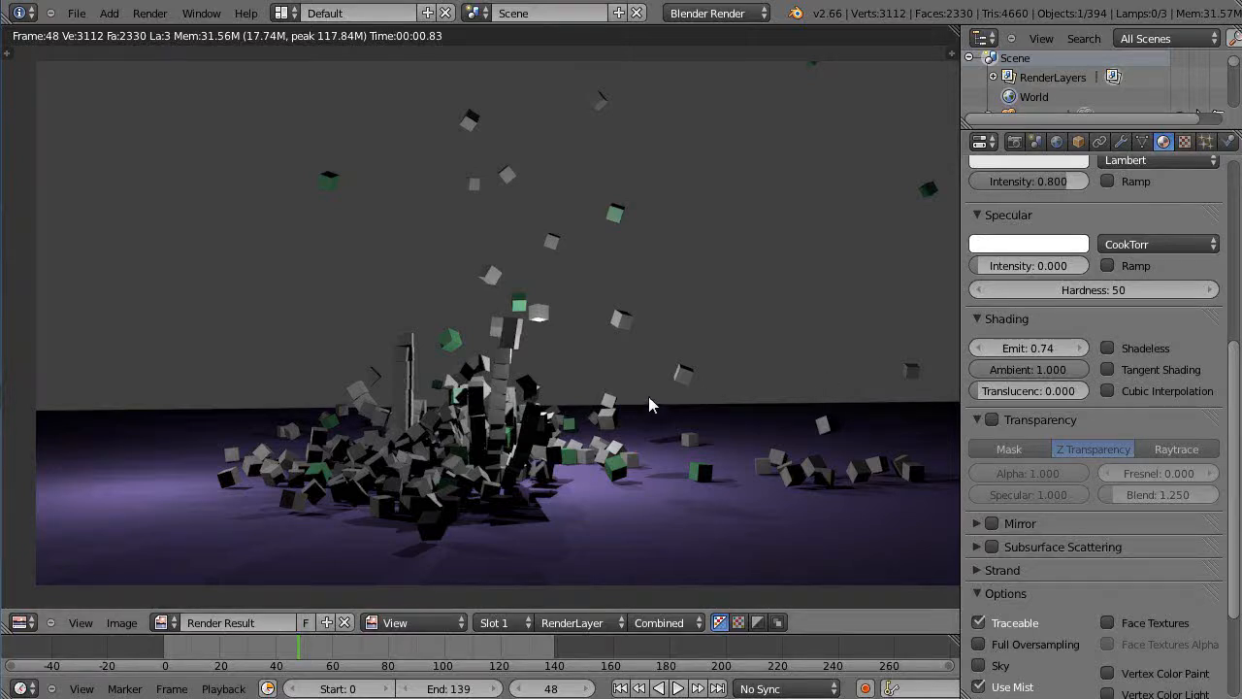
key(Escape)
Step: Select the scene camera and extend its clipping End distance to 1000 so it reaches the backdrop plane
key(KP_1)
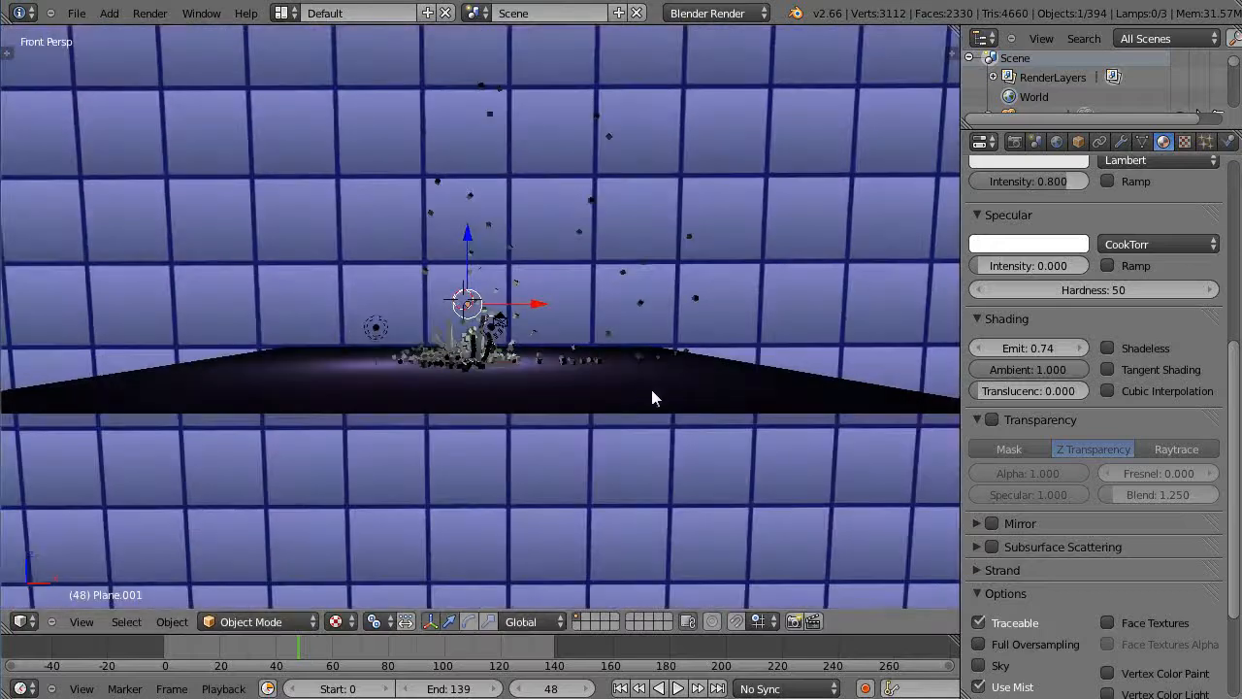
middle_drag(652, 389, 505, 436)
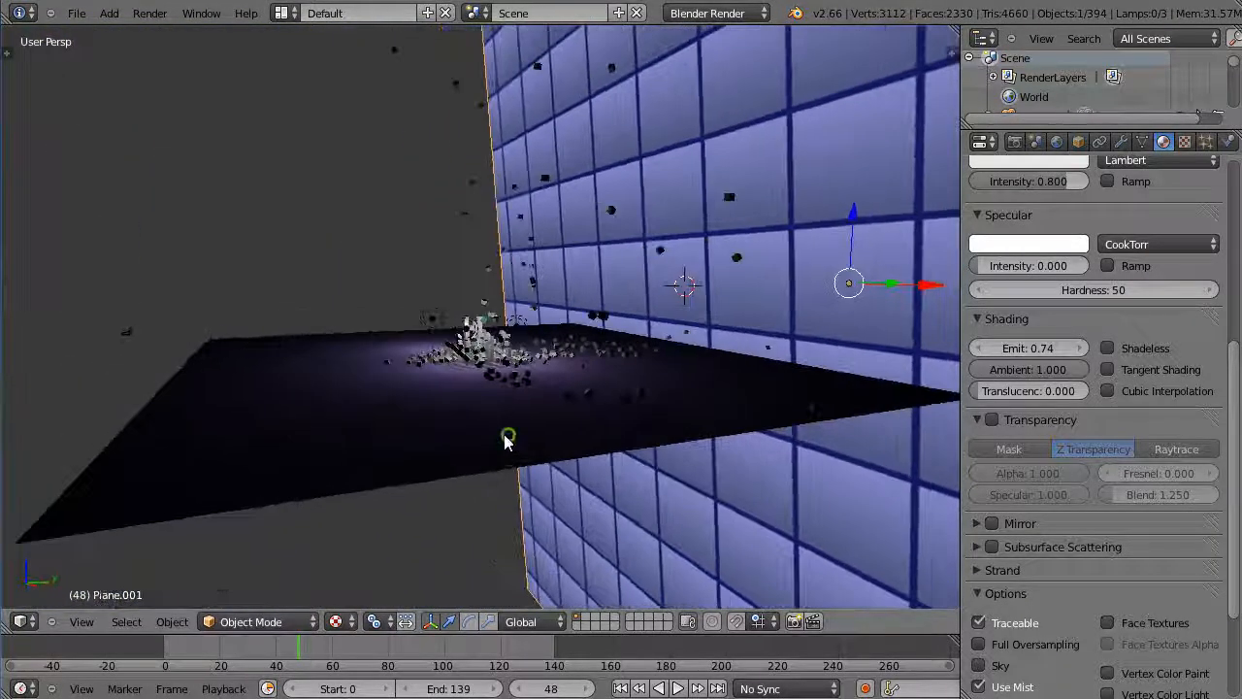
right_click(127, 336)
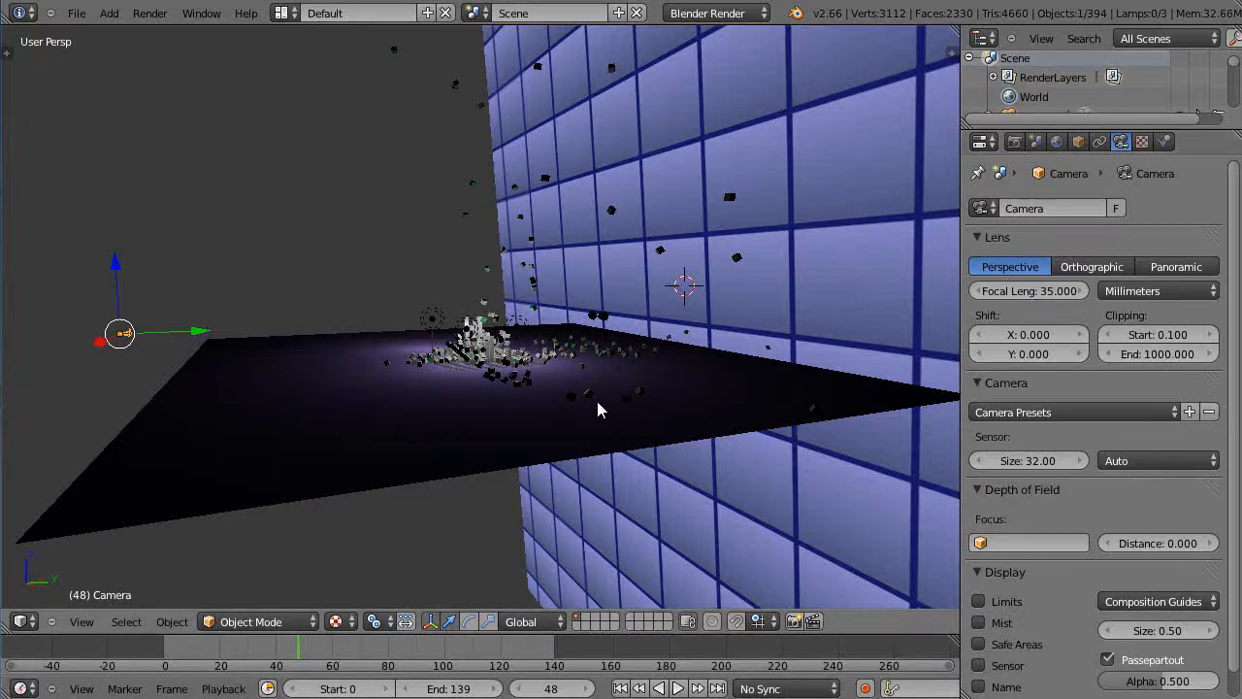
Step: Render frame 48 through the camera again, inspect the backdrop in the image, bring up the World settings, and close the render
key(KP_0)
key(F12)
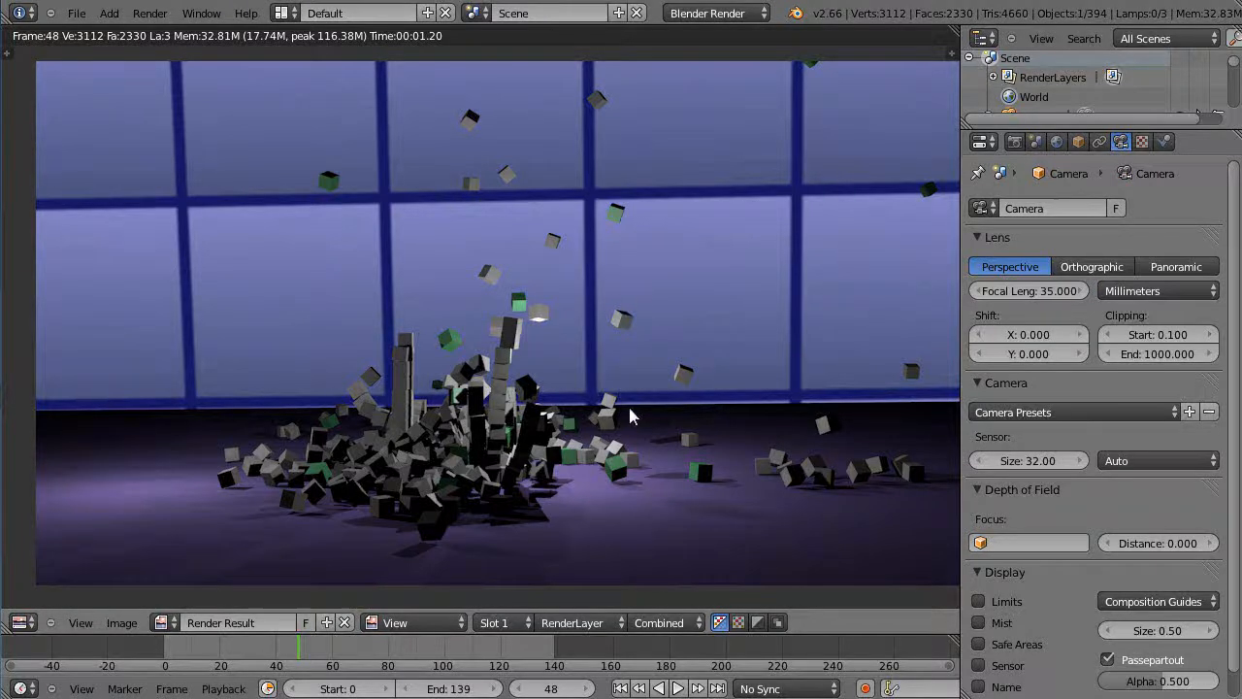
scroll(630, 409, down, 1)
scroll(631, 408, up, 1)
scroll(616, 434, down, 1)
scroll(615, 434, up, 1)
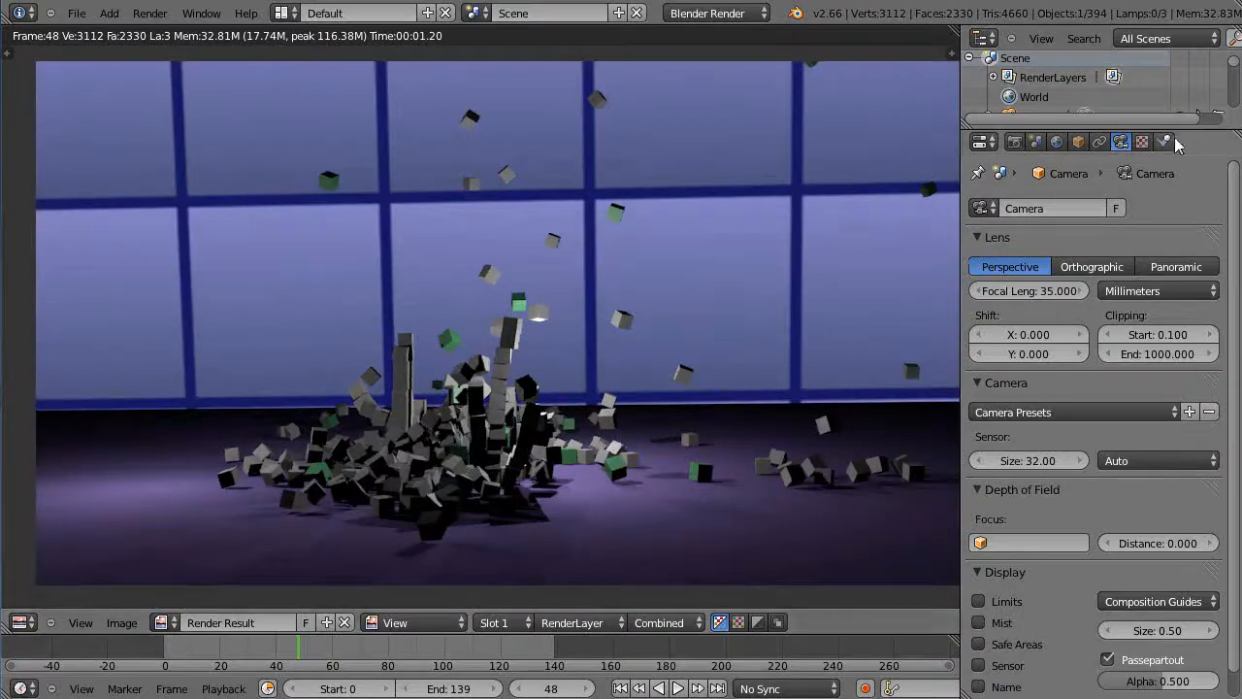
click(1057, 143)
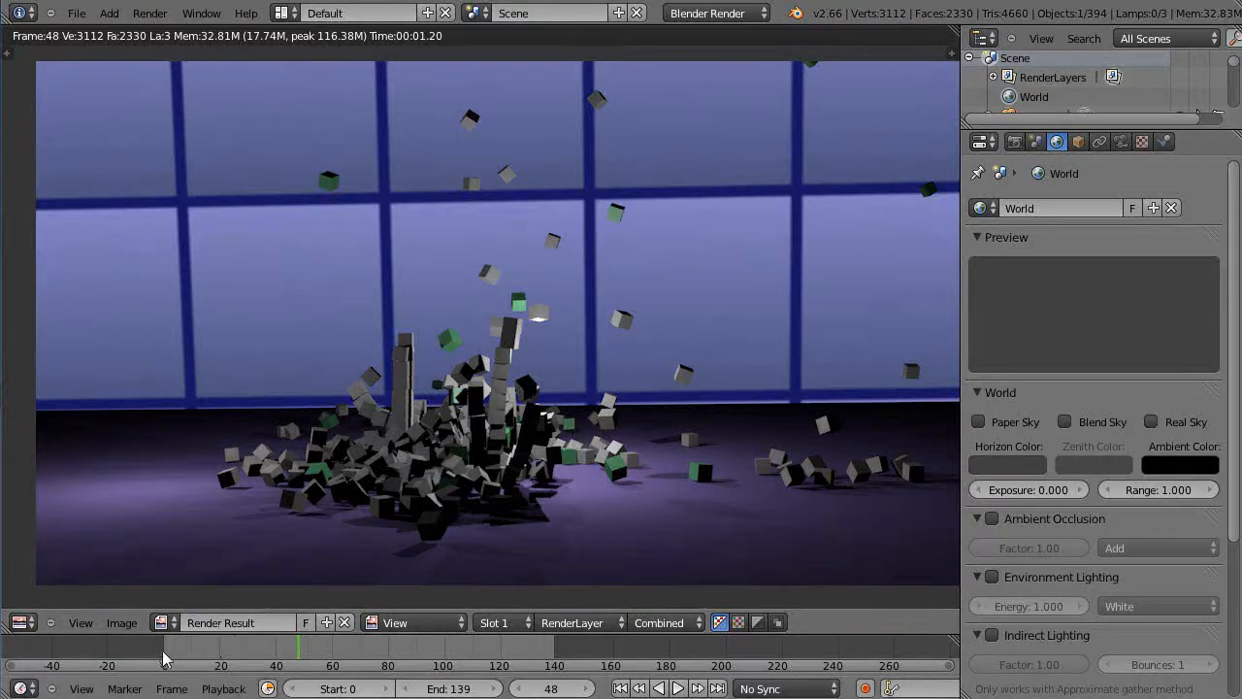
key(Escape)
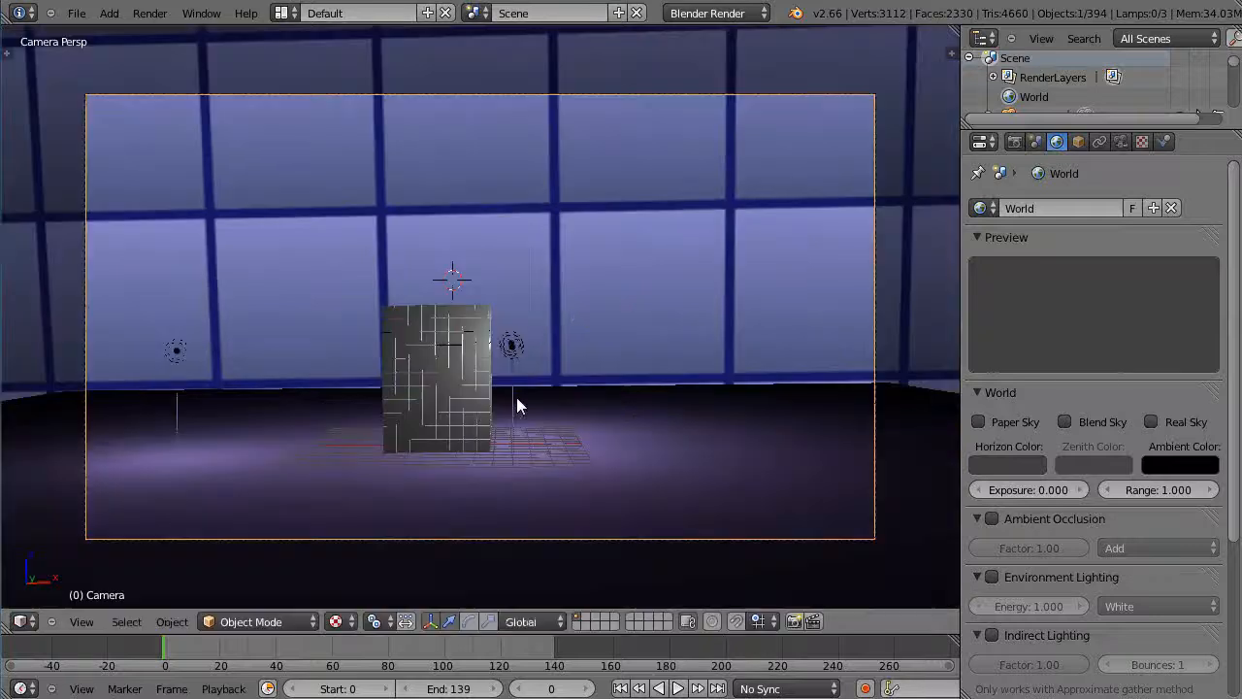
Step: Play the cube explosion from frame 0 and watch it against the backdrop from the camera and from the side
key(alt+a)
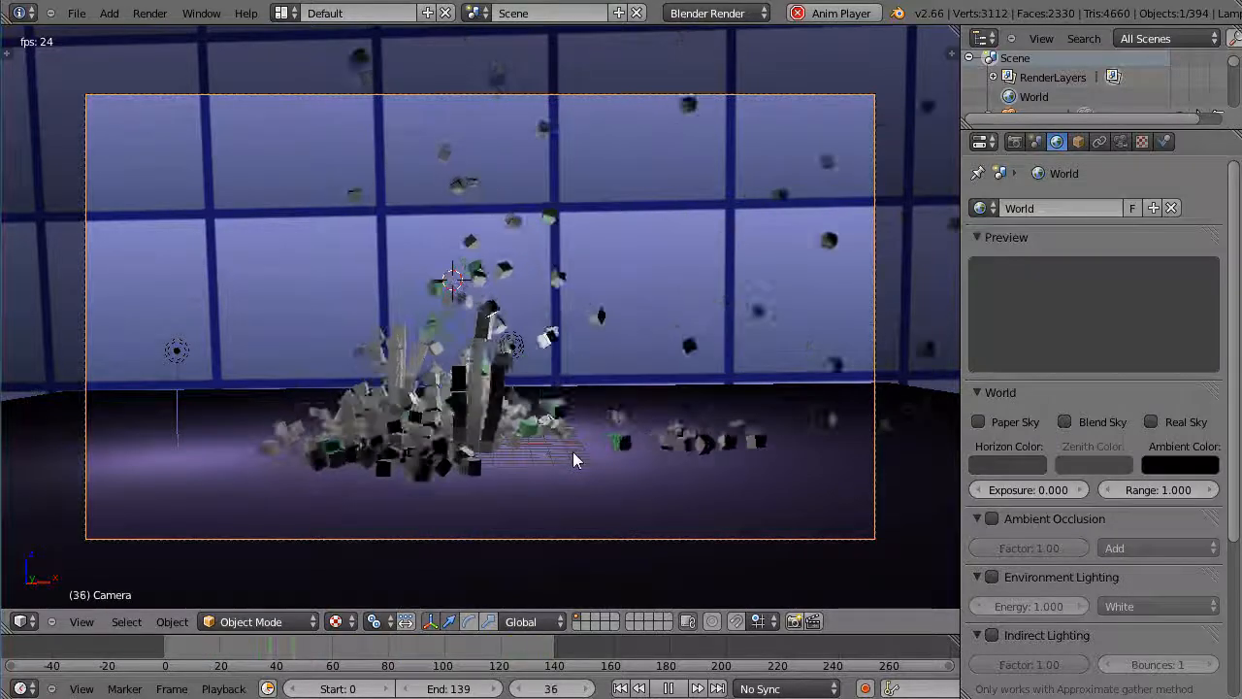
middle_drag(610, 455, 442, 466)
scroll(523, 456, up, 3)
scroll(485, 456, up, 2)
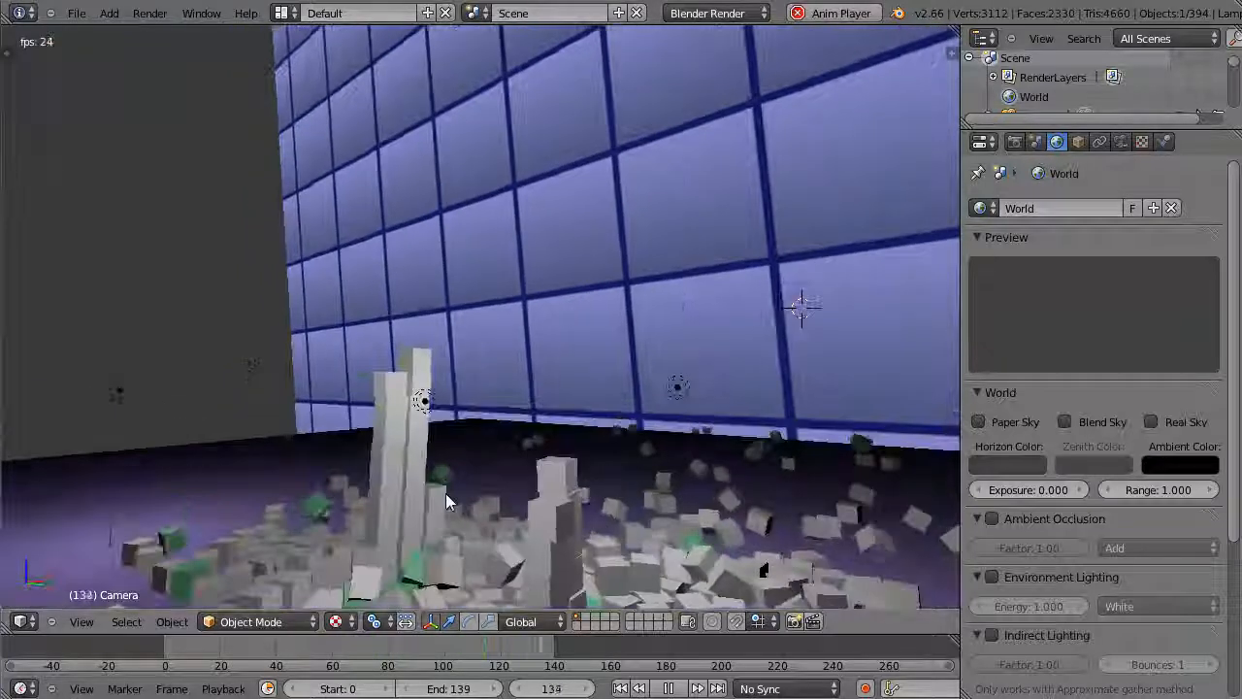